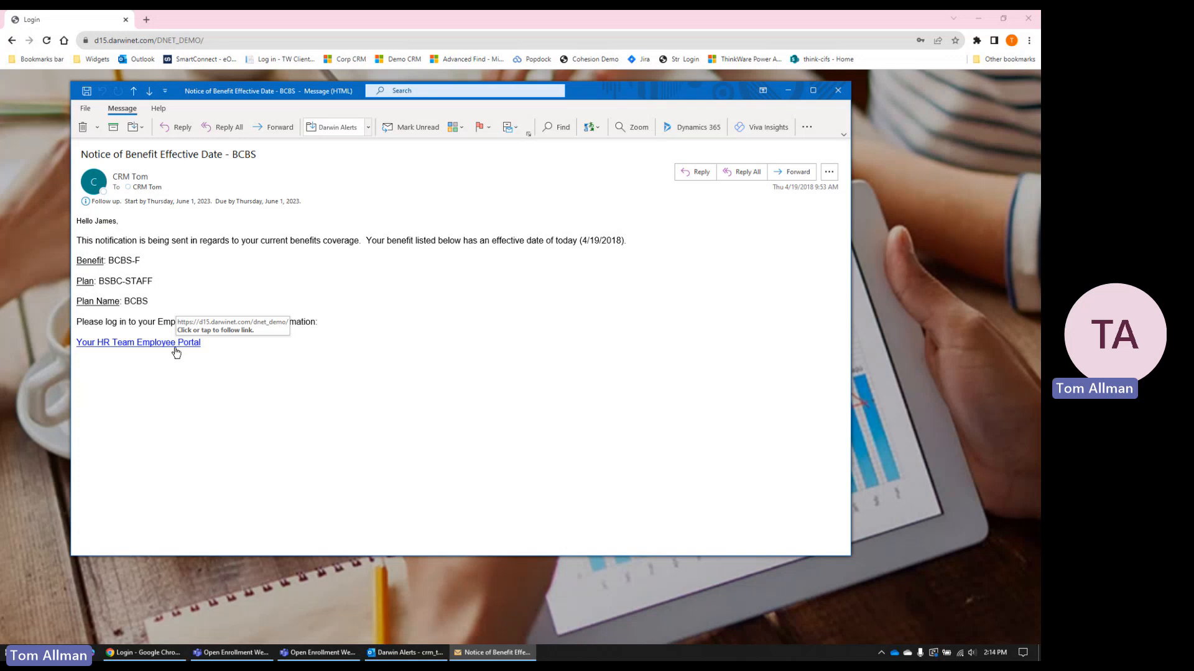
Step: Minimize the benefit notice e-mail and log in to the employee portal with the employee's user ID
left_click(787, 90)
double_click(436, 223)
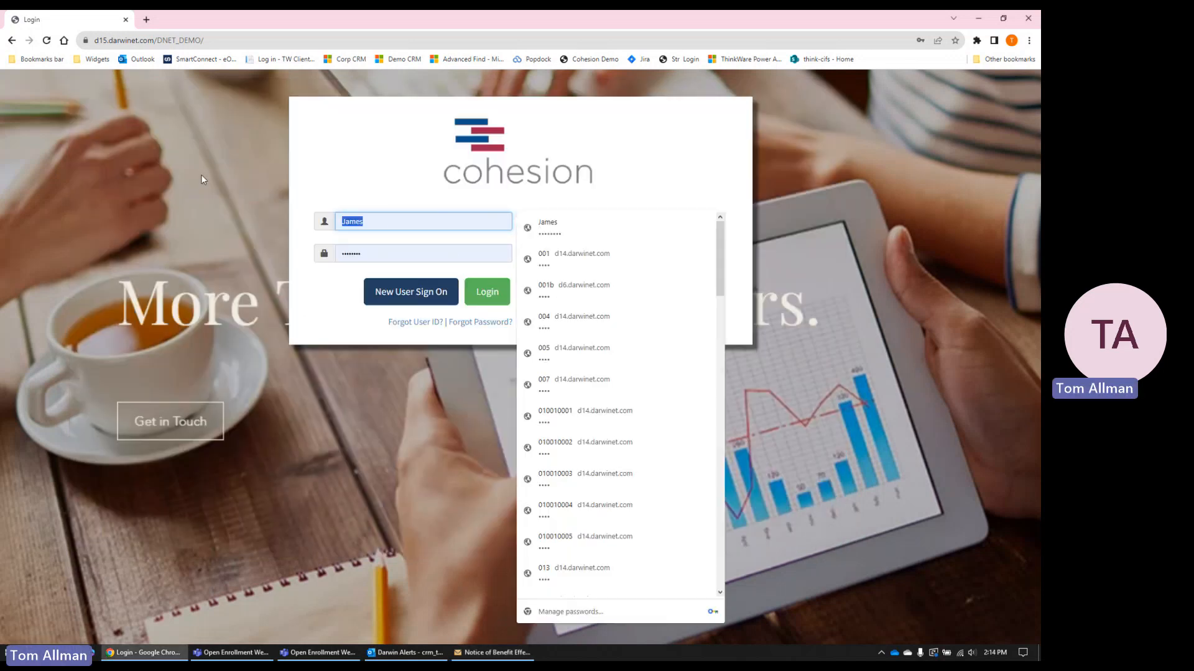
key("ctrl+v")
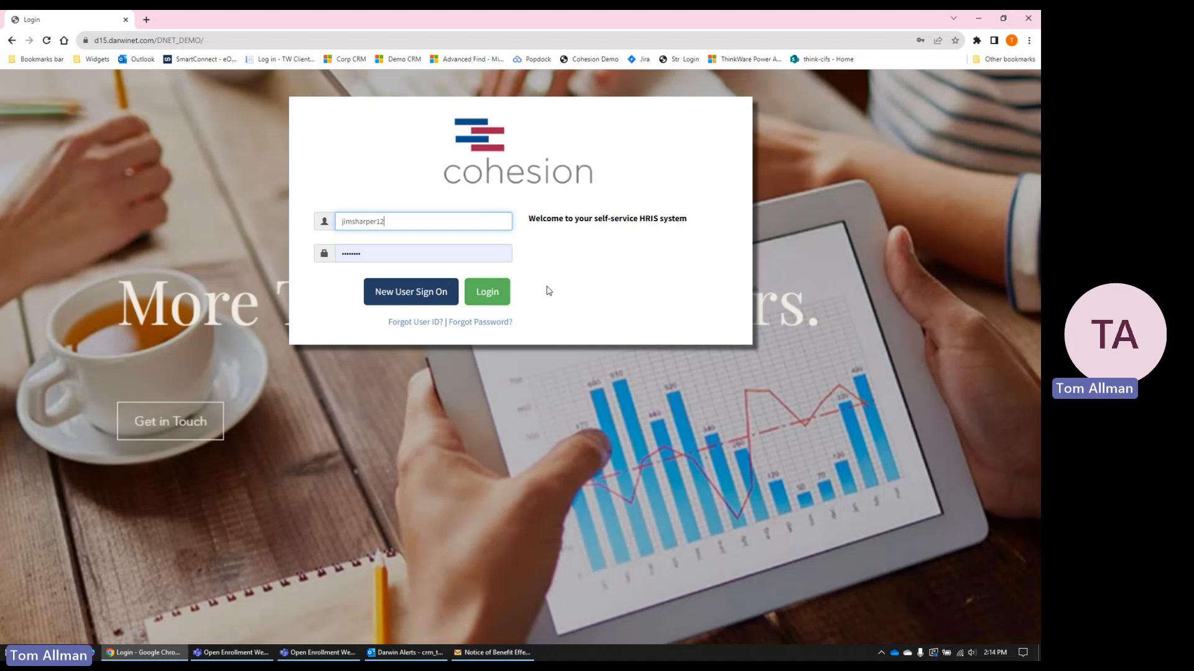
left_click(497, 296)
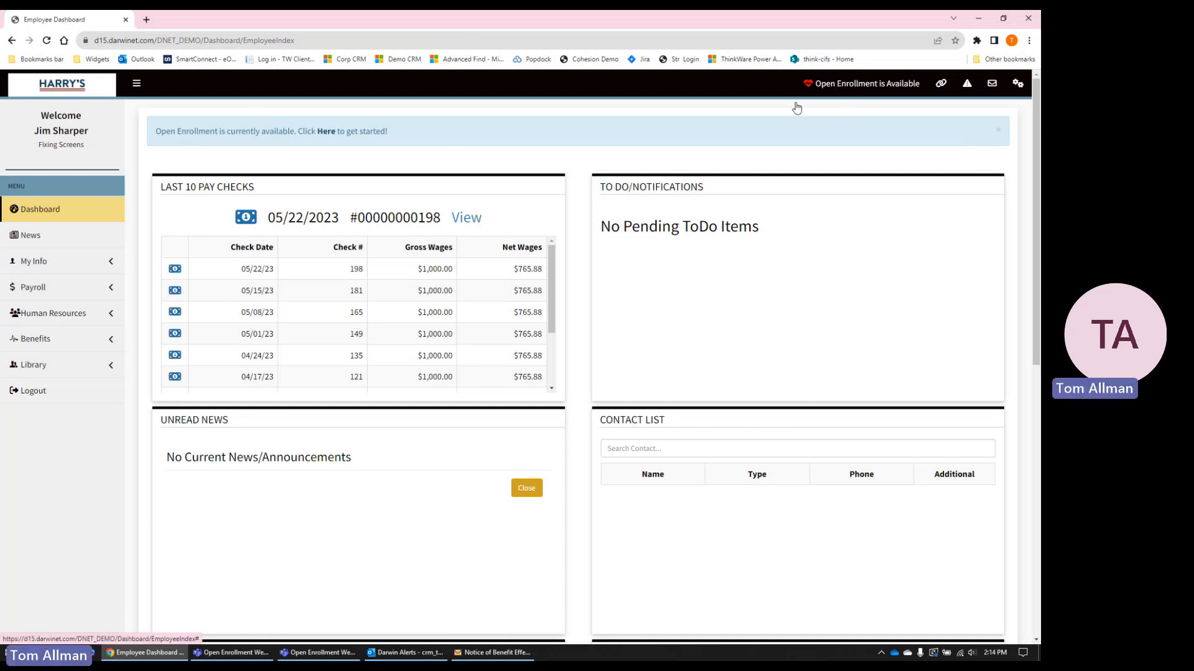
Step: Start Open Enrollment from the dashboard announcement and continue the enrollment wizard to the Dependents page
left_click_drag(154, 132, 489, 139)
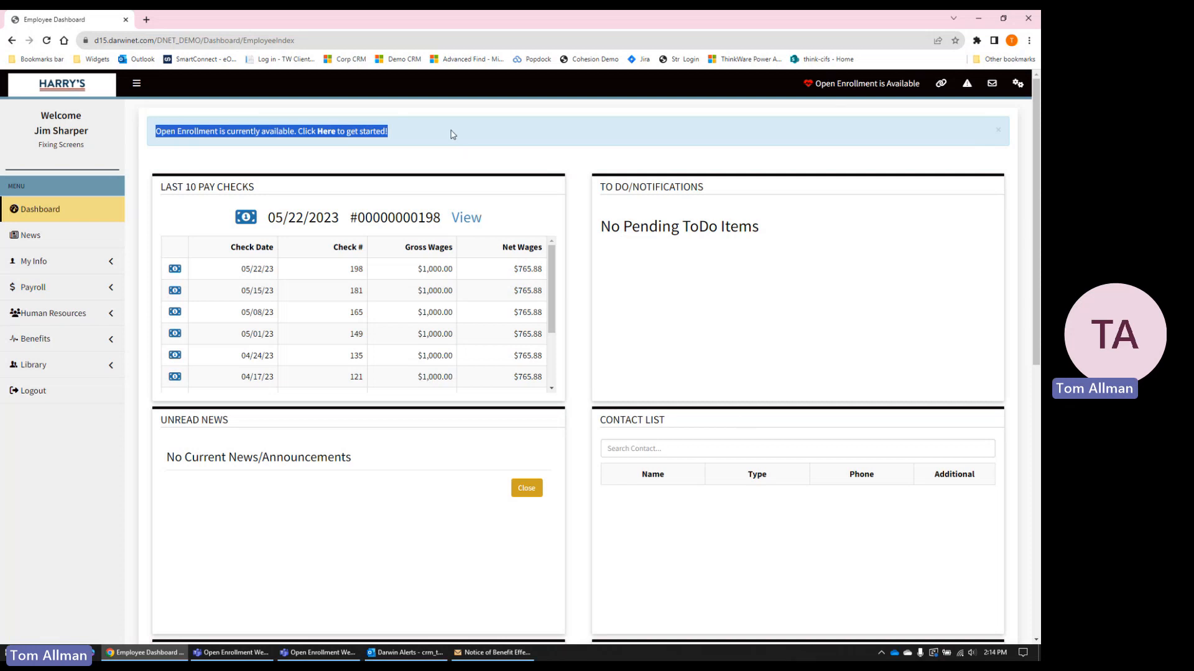
left_click(327, 132)
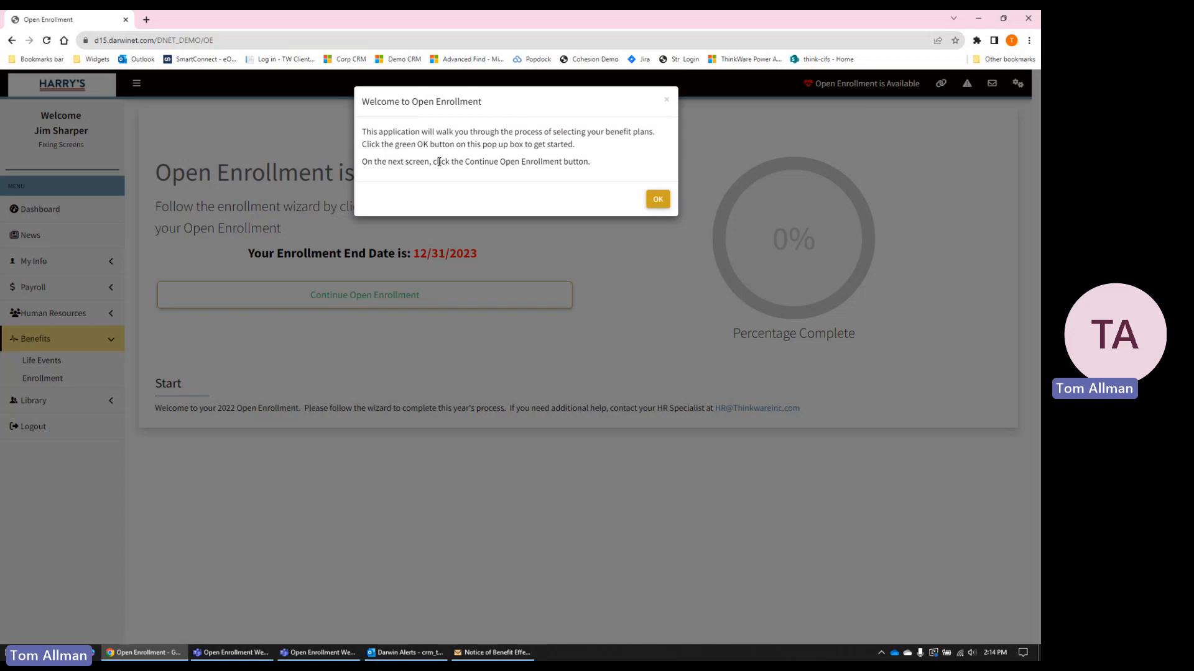
left_click(654, 200)
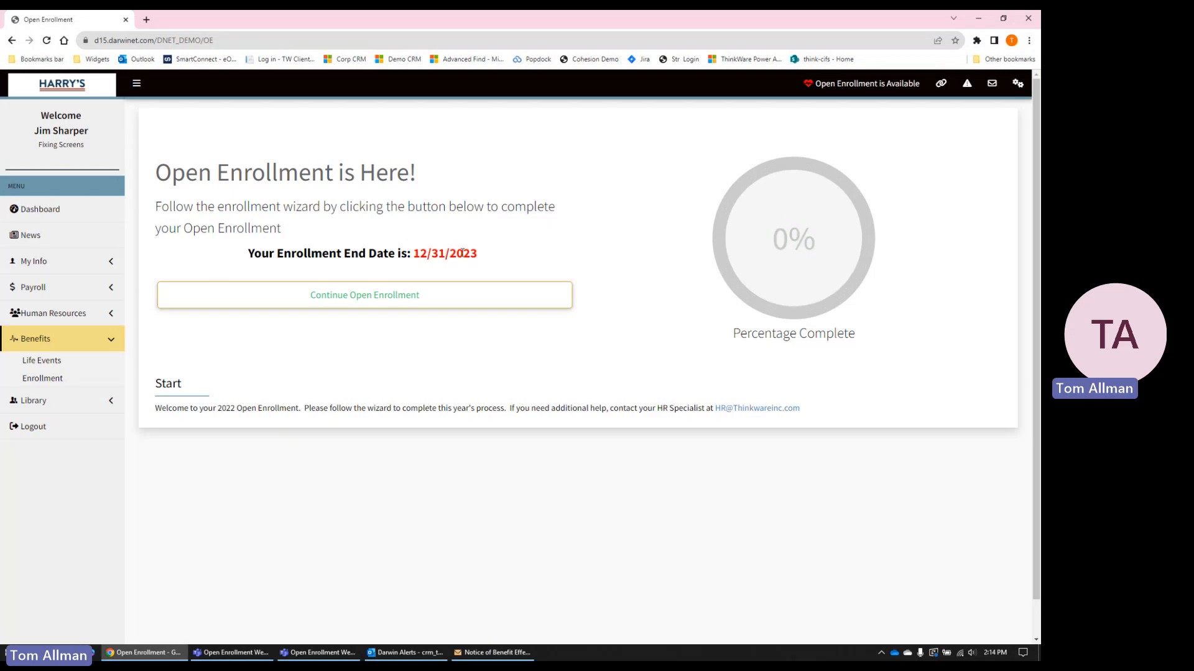
left_click_drag(416, 253, 501, 249)
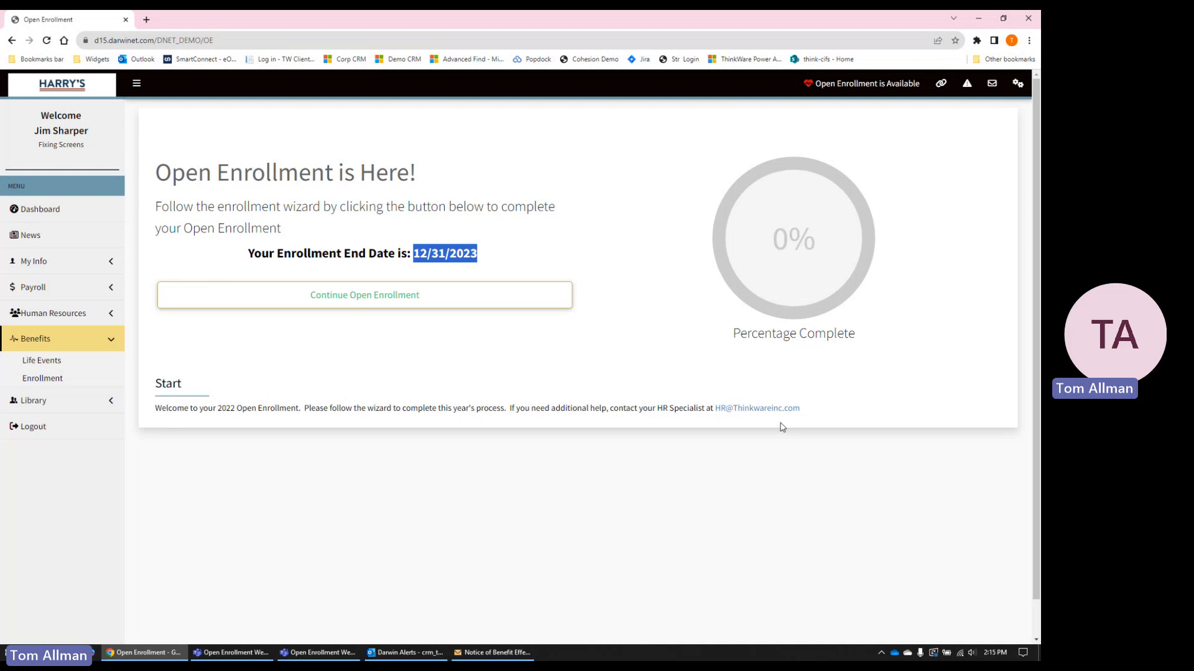
left_click(369, 298)
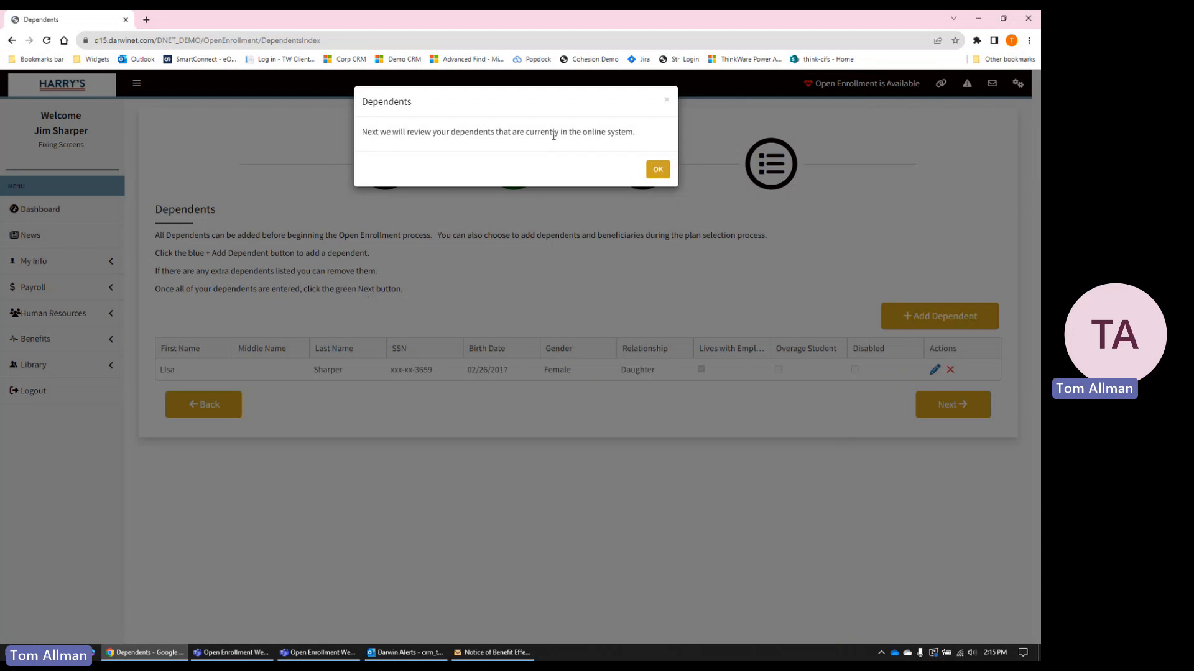
Step: Accept the listed dependents as they are and begin making the HEALTH plan selection
left_click(657, 169)
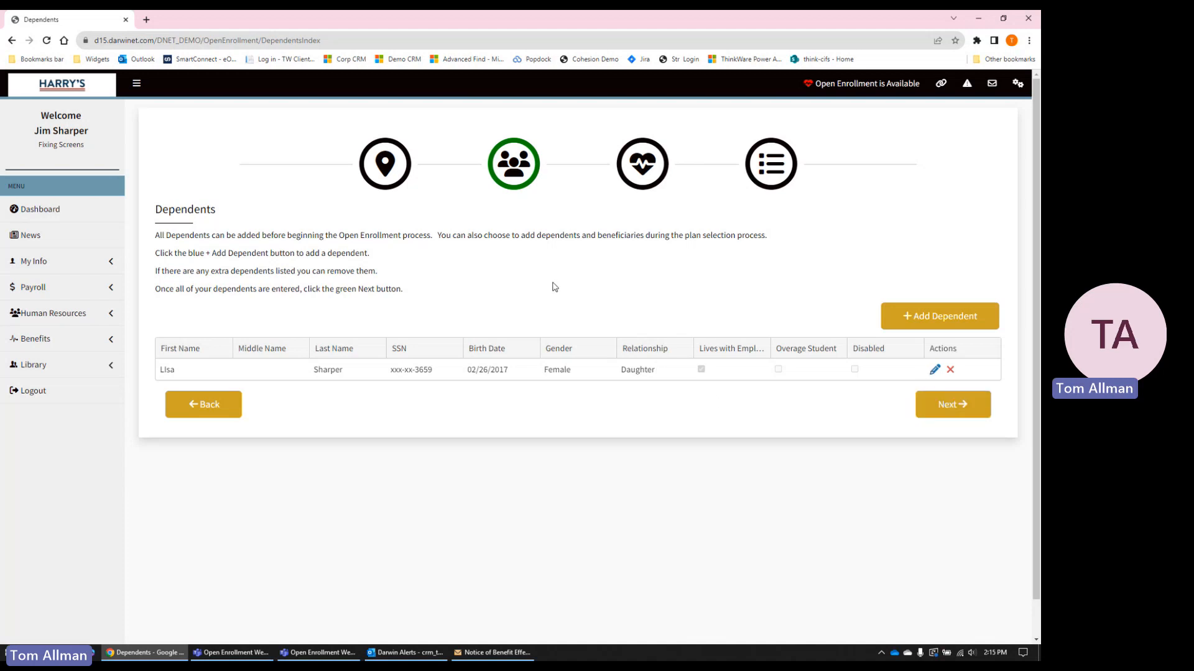
left_click(951, 405)
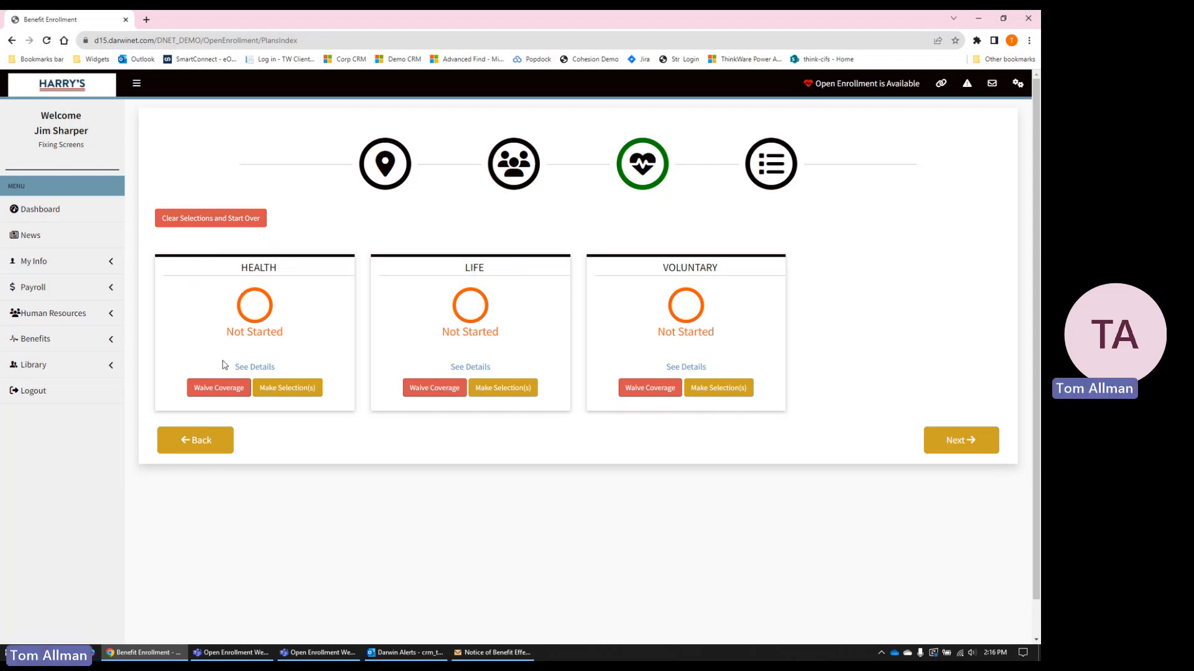
left_click(283, 388)
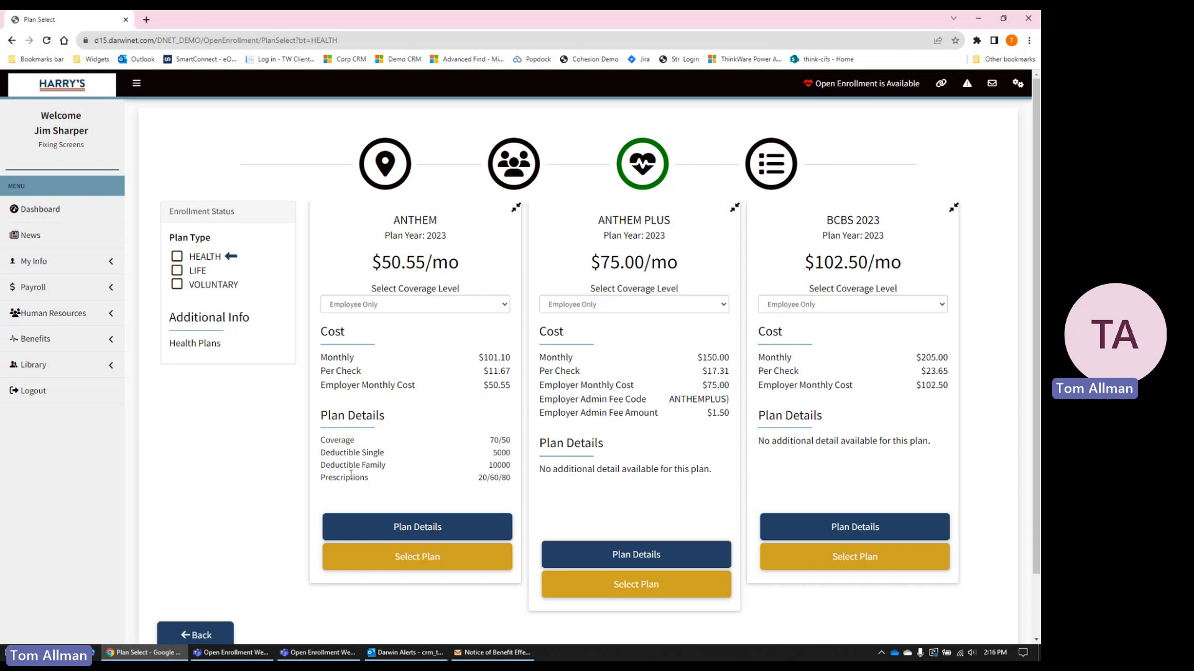
Step: Set the coverage level to Employee Plus Dependent for ANTHEM and Employee Plus 1 for ANTHEM PLUS and BCBS 2023 to compare costs
left_click(405, 307)
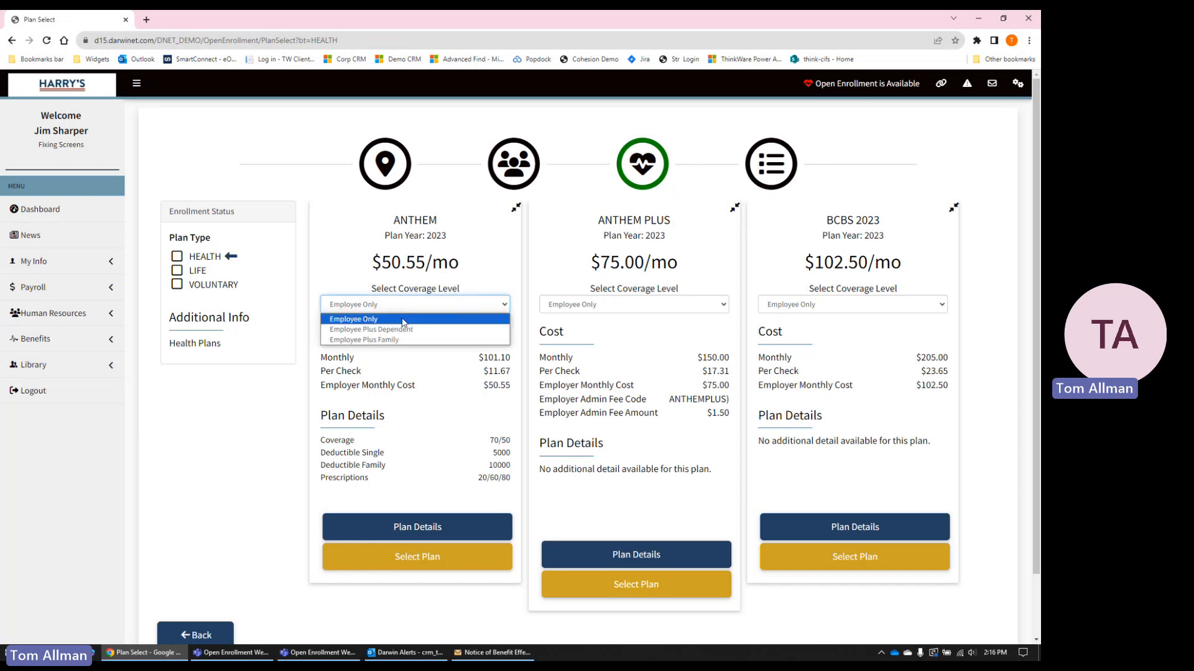
left_click(403, 330)
left_click(581, 305)
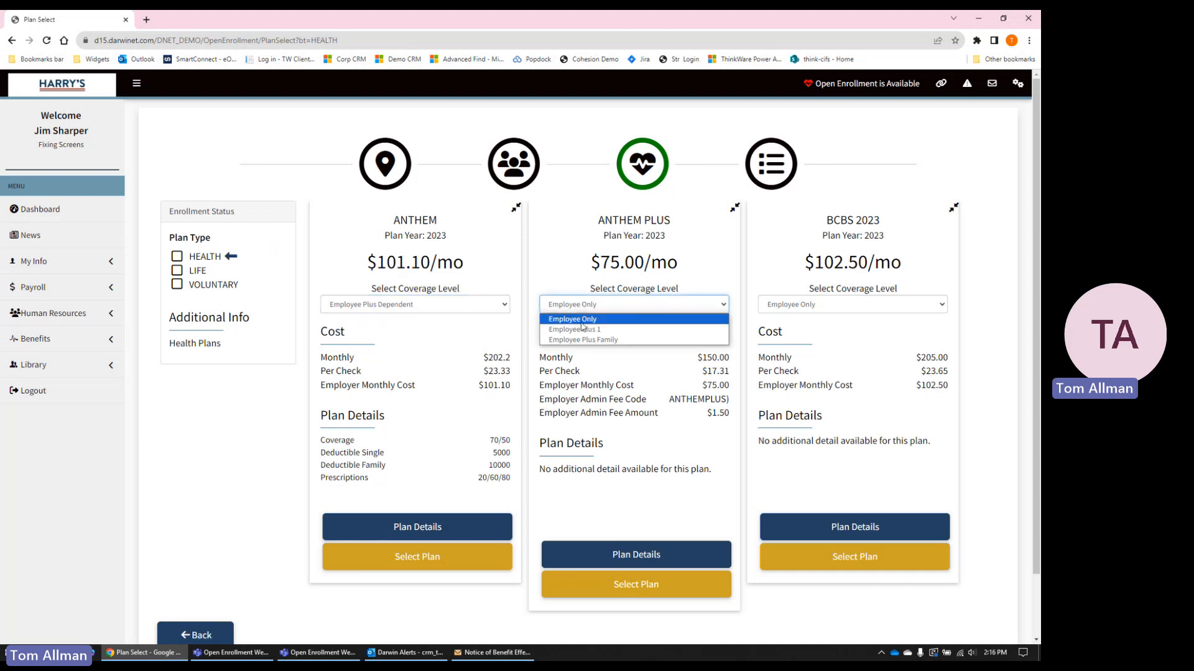
left_click(583, 330)
left_click(856, 306)
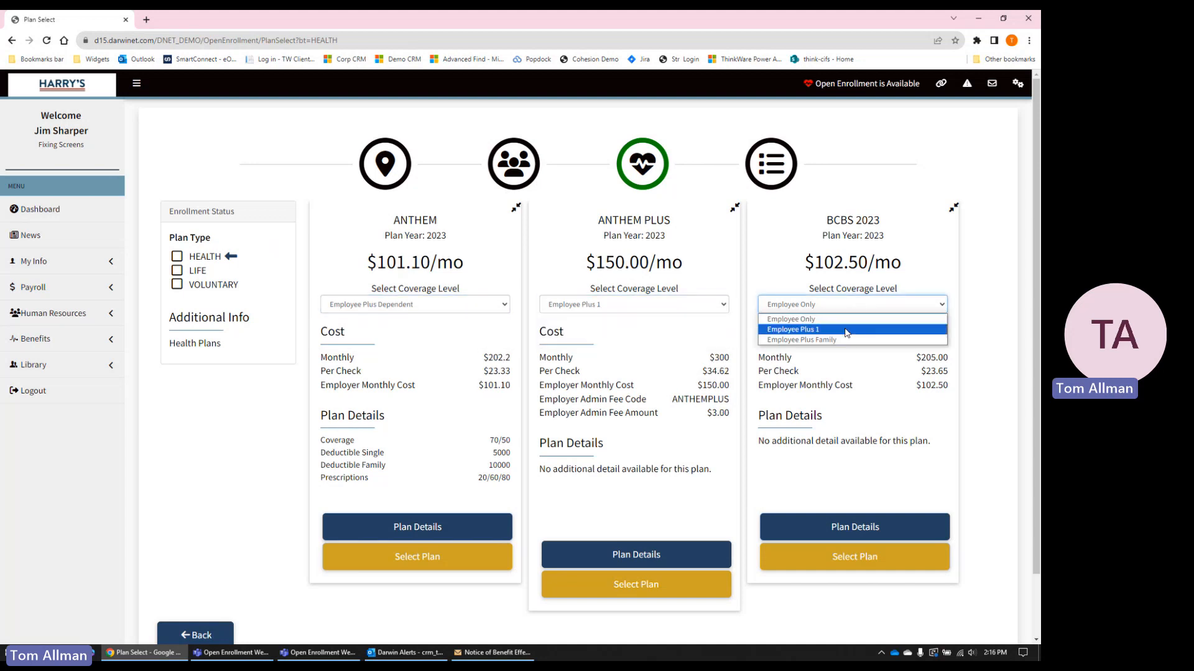
left_click(849, 326)
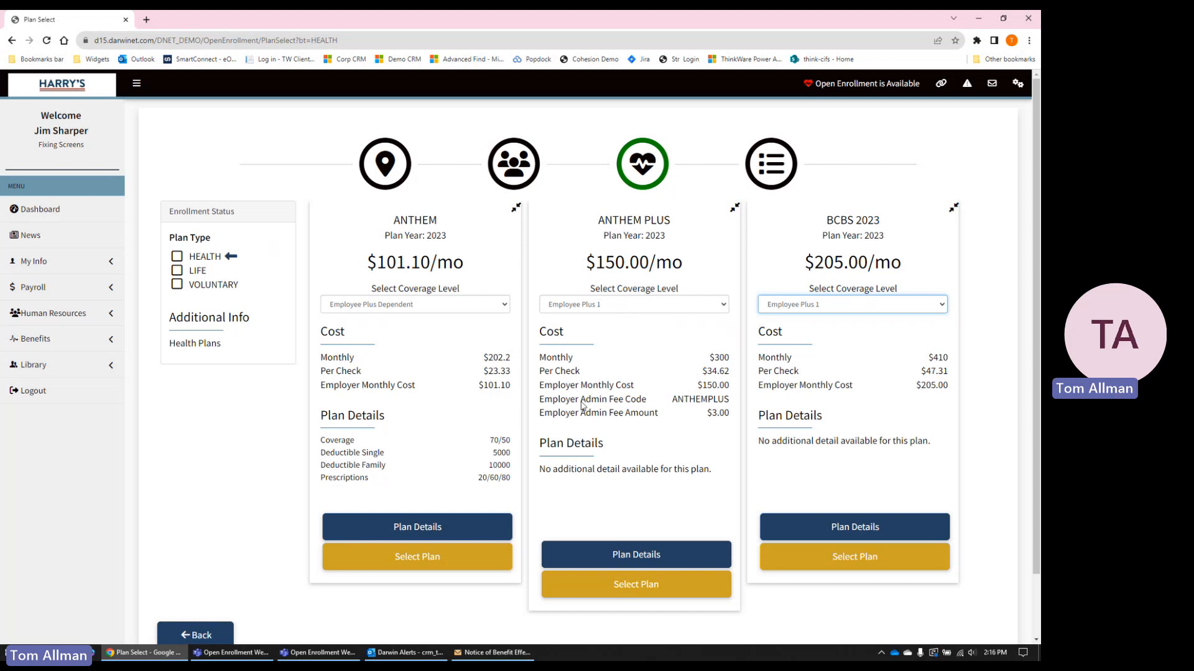
left_click_drag(479, 386, 506, 385)
left_click(513, 383)
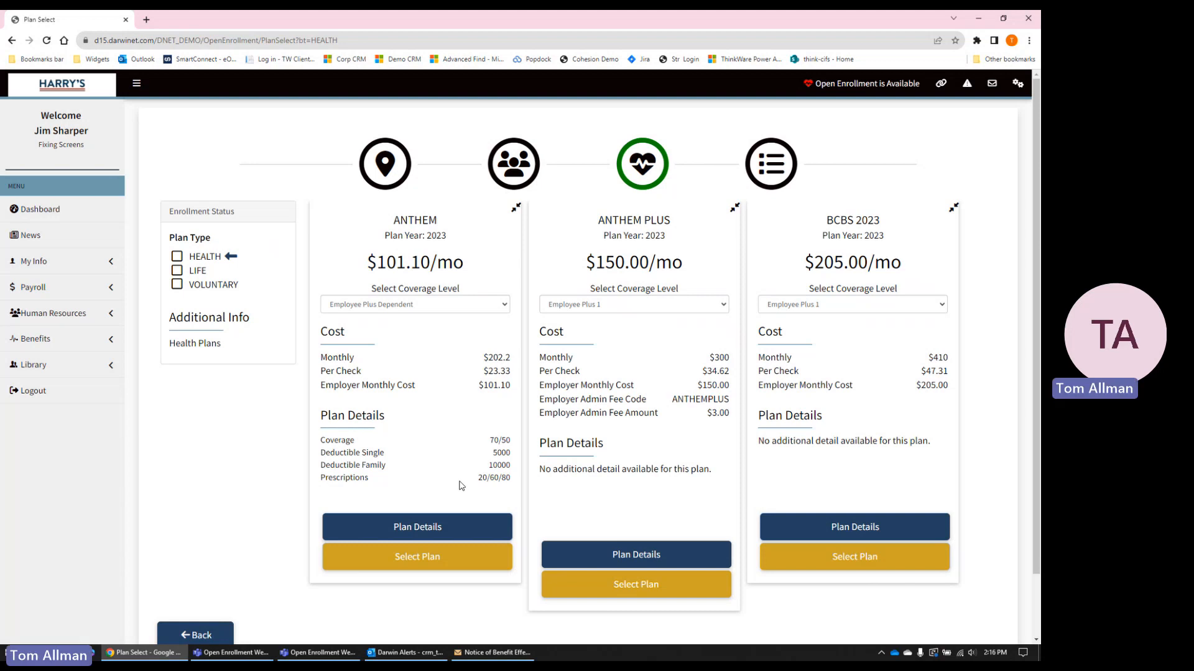
Step: Review the ANTHEM plan details, including the provider's website and the Statement of Benefits document
left_click(416, 527)
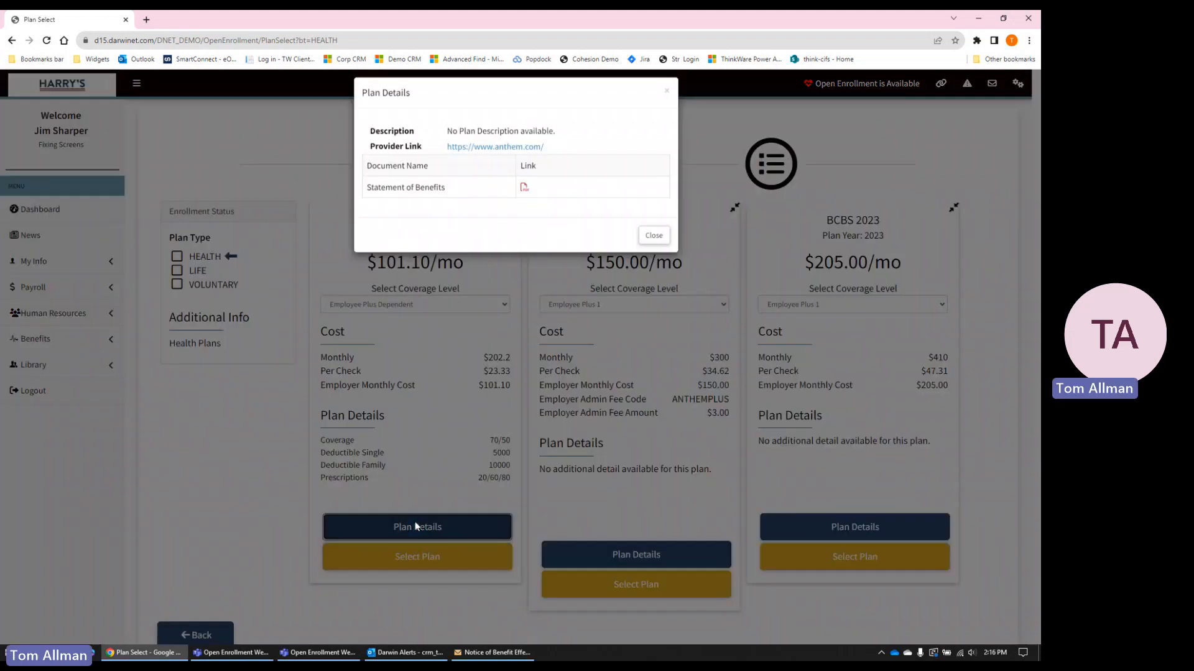
left_click_drag(447, 140, 569, 142)
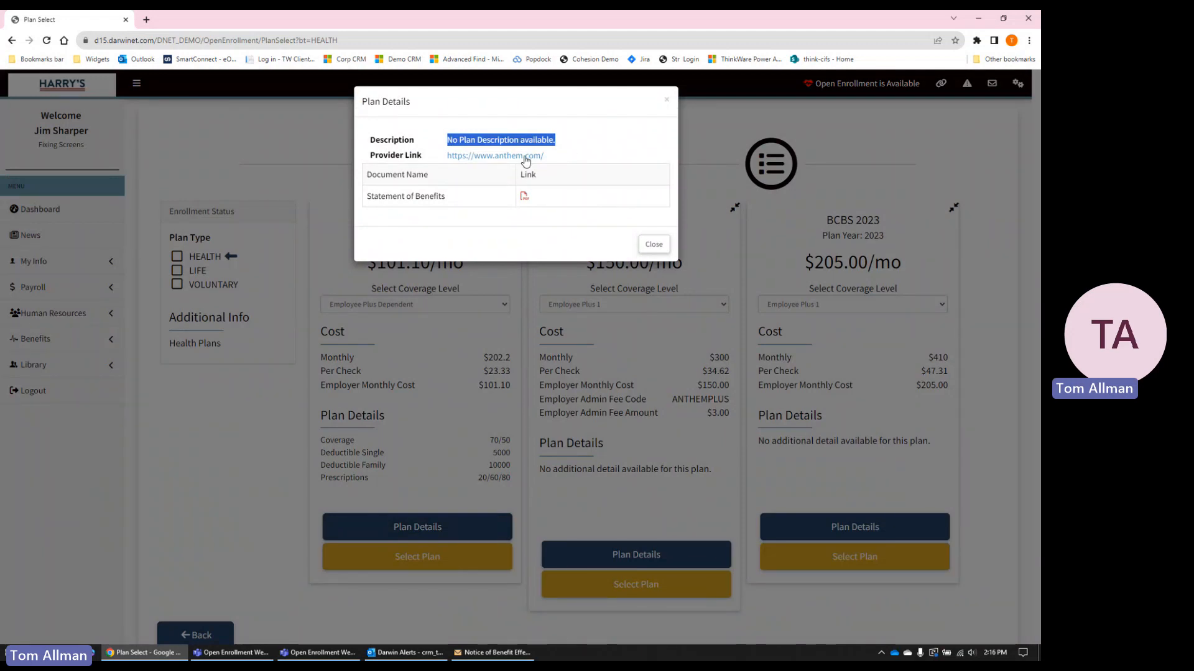
left_click(528, 157)
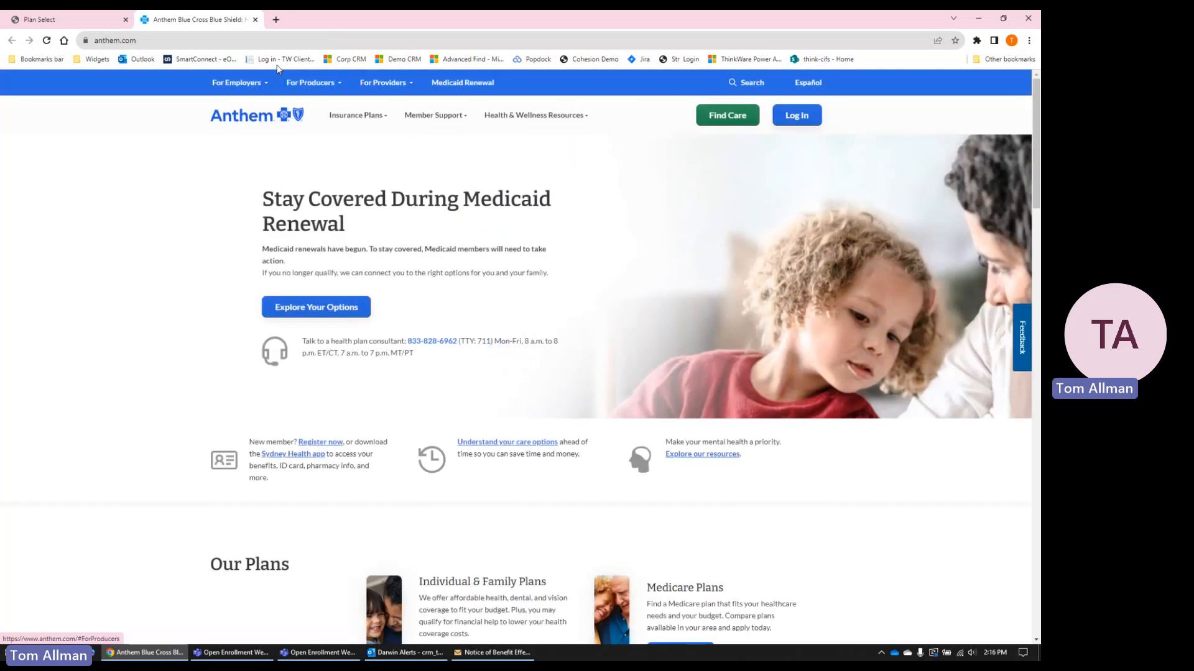
key("ctrl+w")
left_click(525, 196)
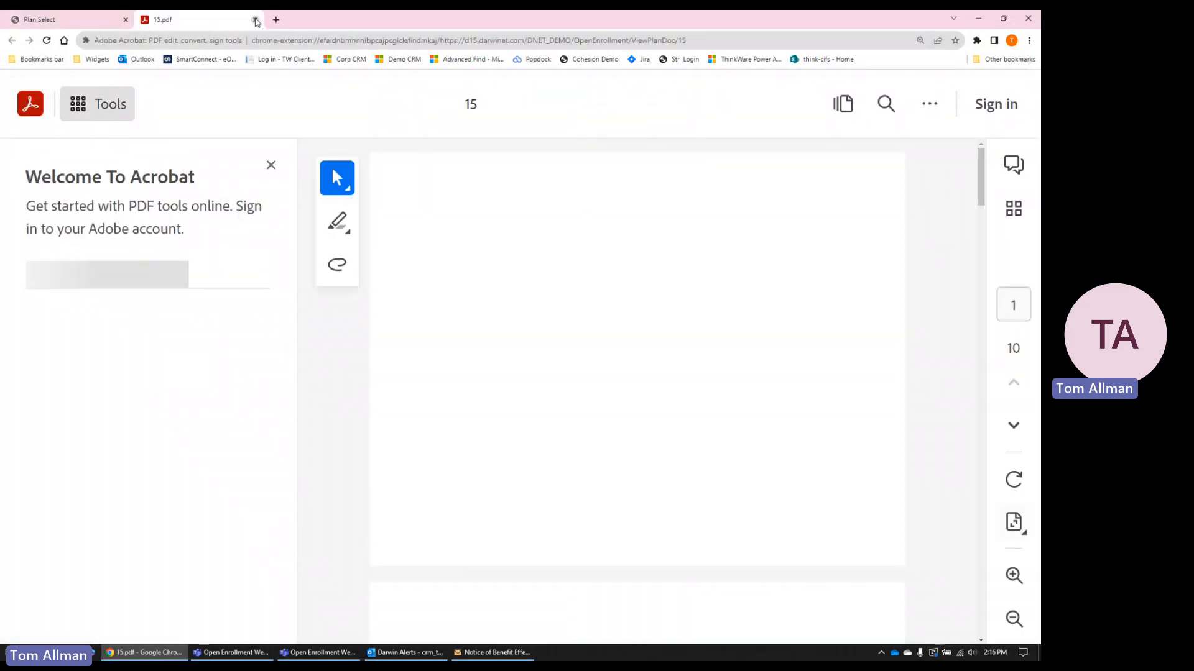
left_click(255, 19)
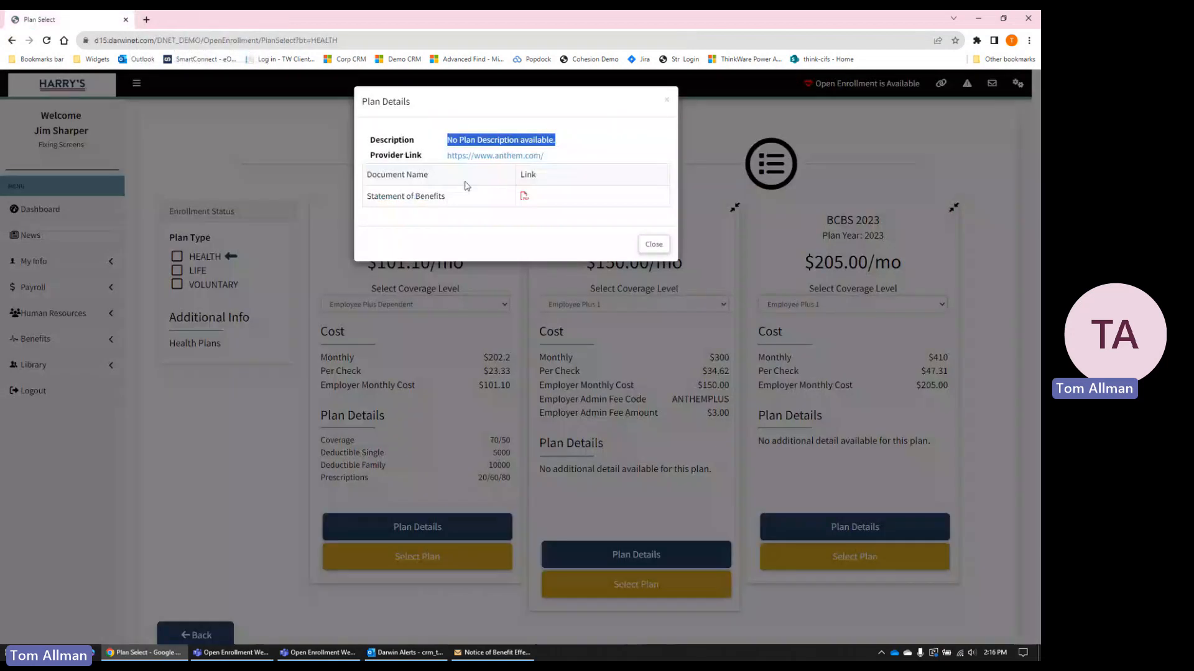
left_click(656, 246)
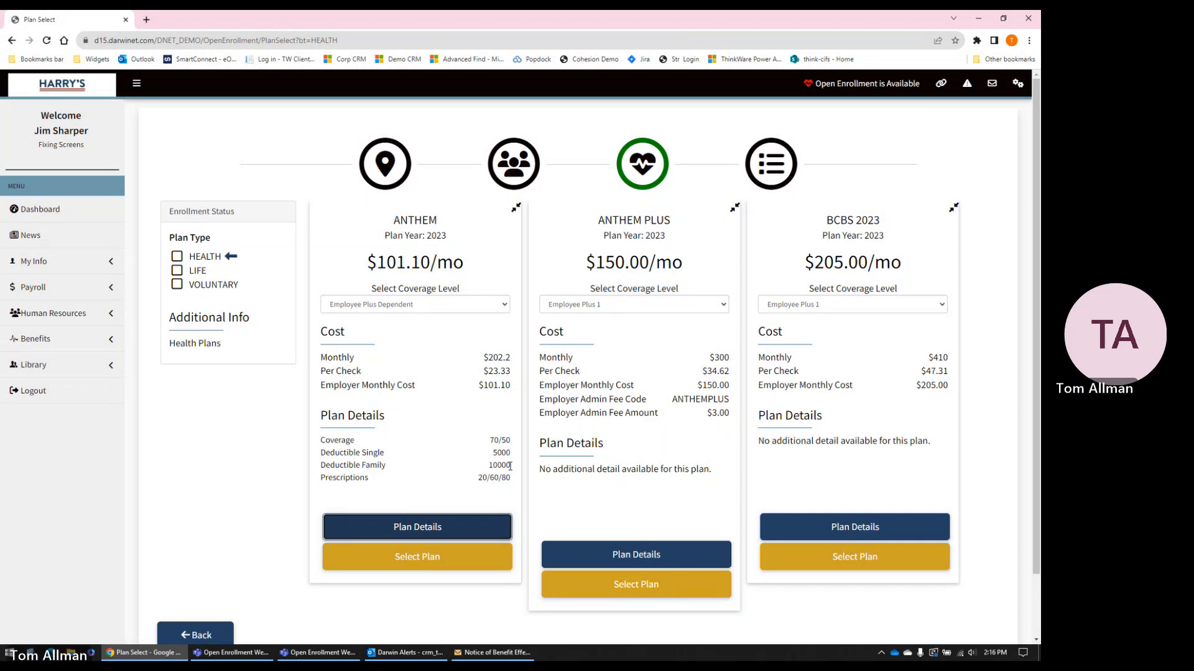
Step: Select the ANTHEM health plan and add the daughter as primary beneficiary at 100%
left_click(426, 562)
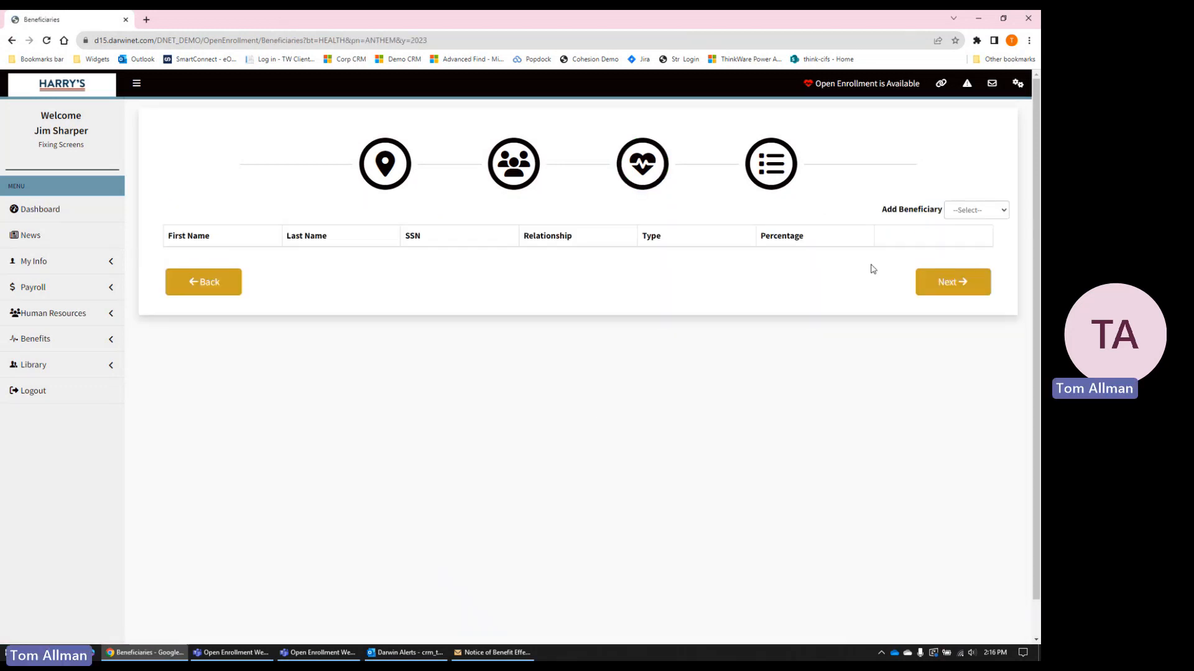
left_click(976, 213)
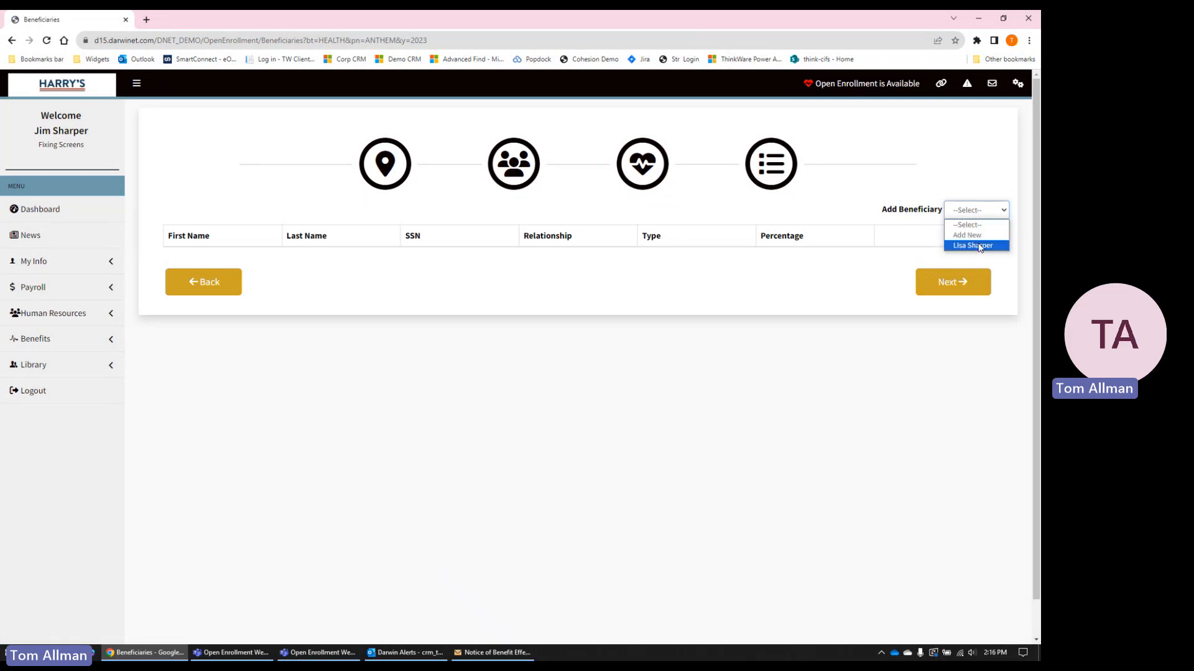
left_click(973, 245)
left_click(799, 262)
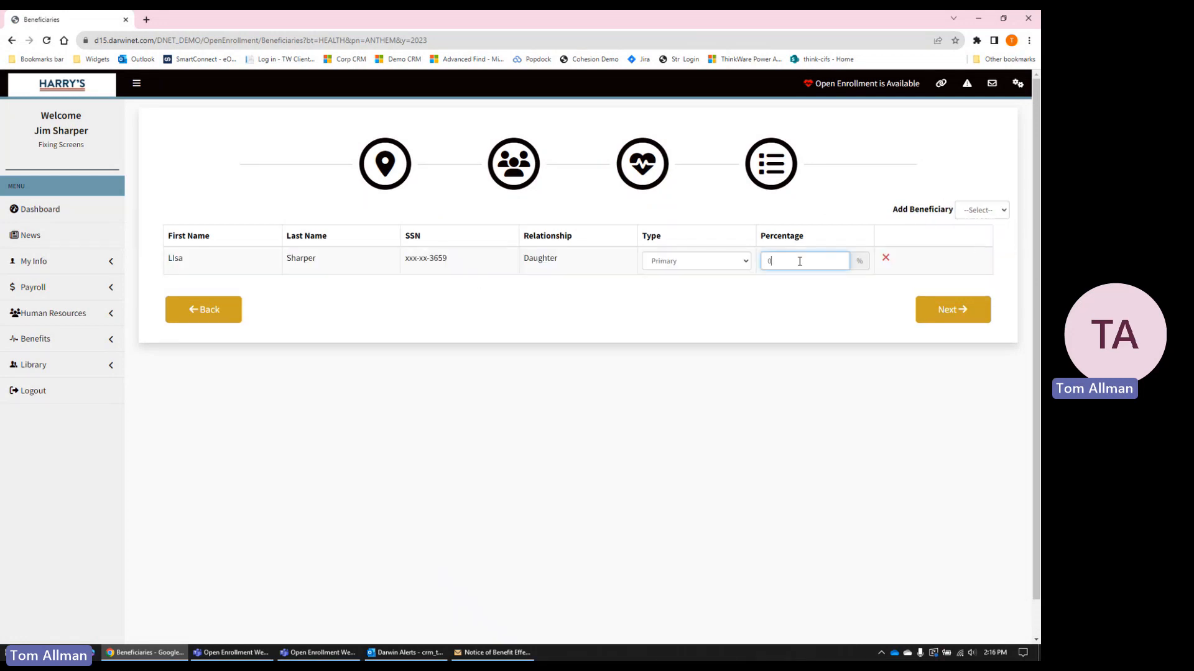
key("BackSpace")
type("100")
key("Tab")
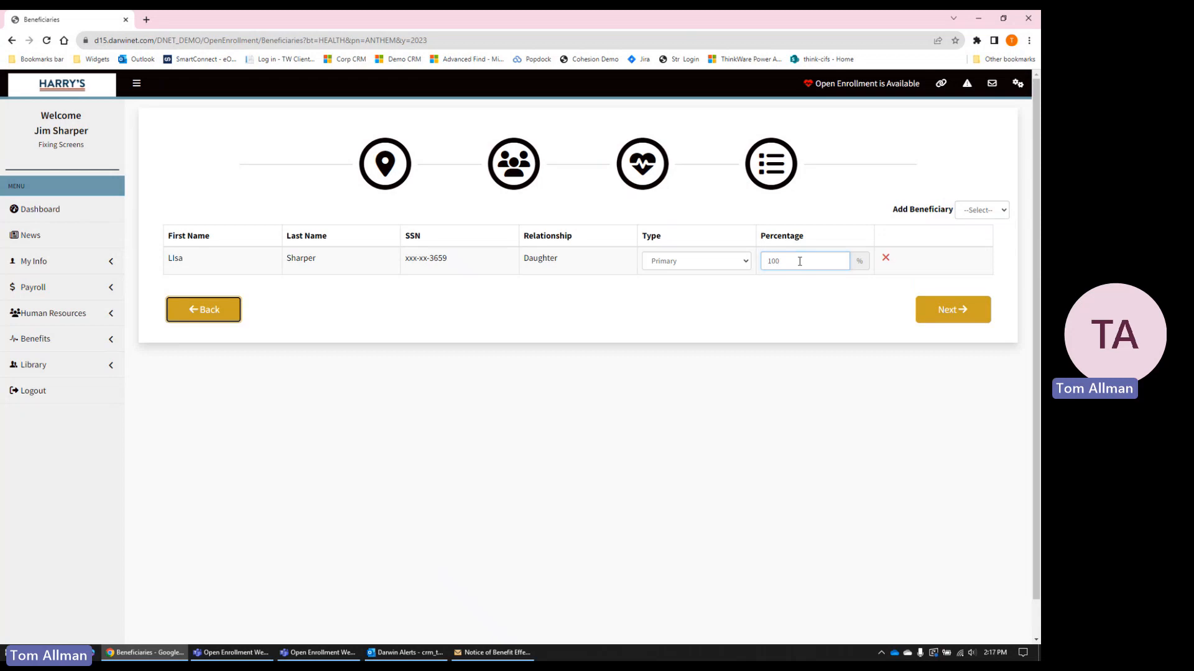
left_click(955, 317)
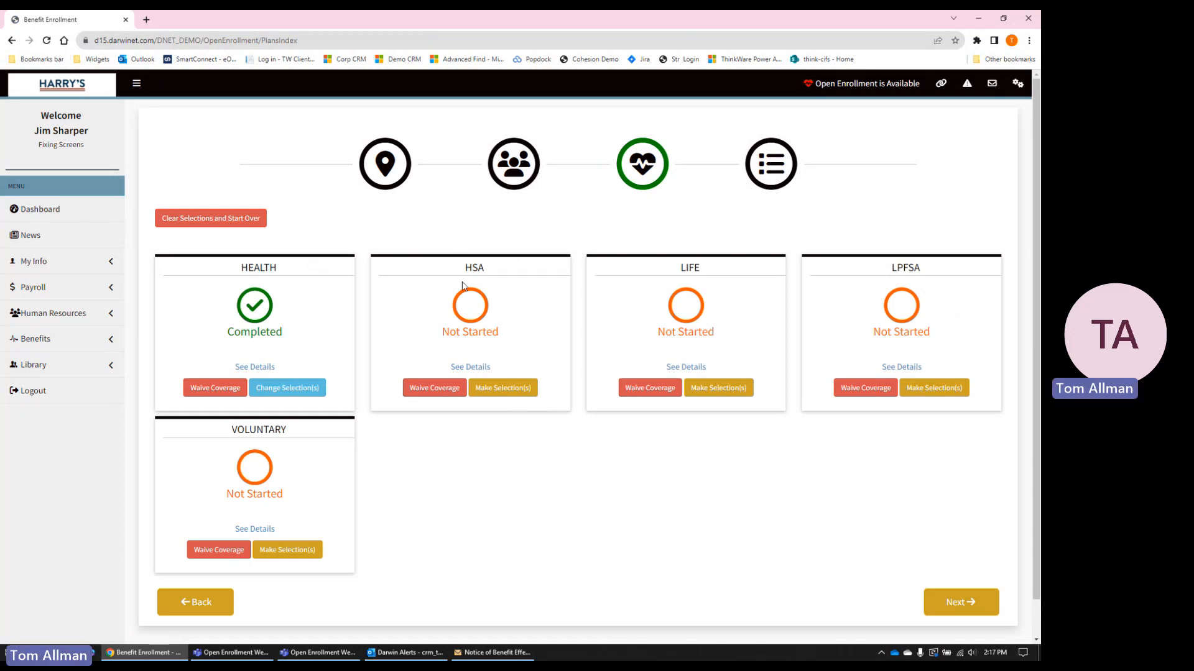
Step: Change the health selection to the ANTHEM PLUS plan at Employee Only, with the daughter as primary beneficiary at 100%
left_click(303, 389)
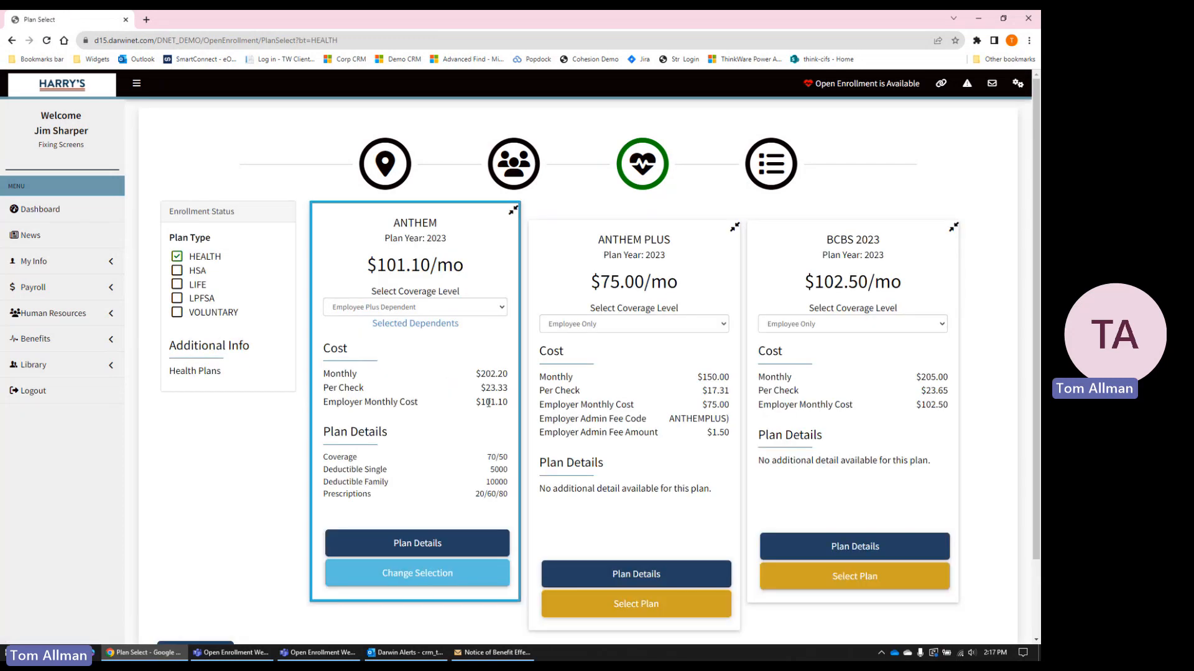
left_click(640, 603)
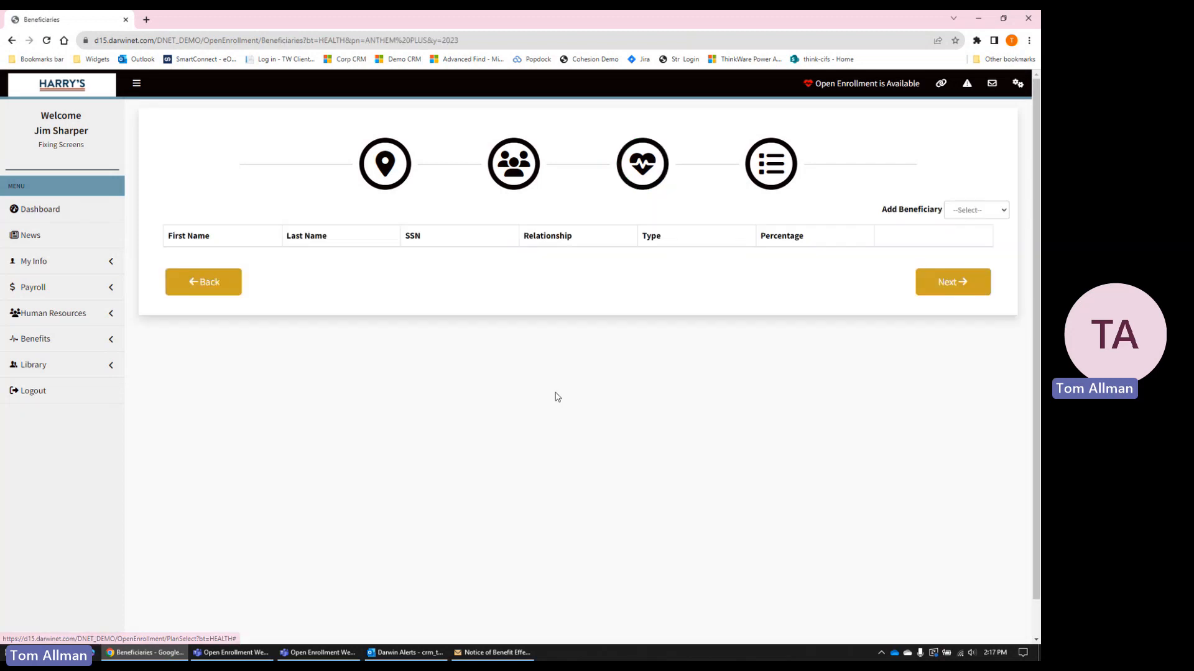
left_click(978, 211)
left_click(975, 246)
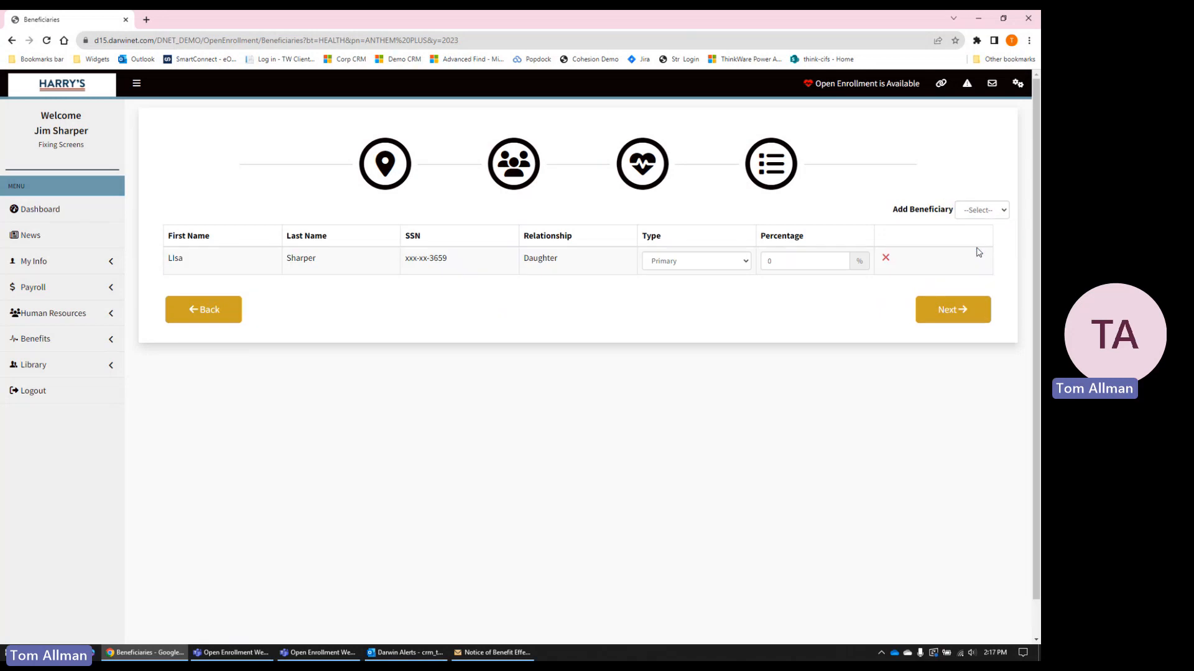
left_click(762, 261)
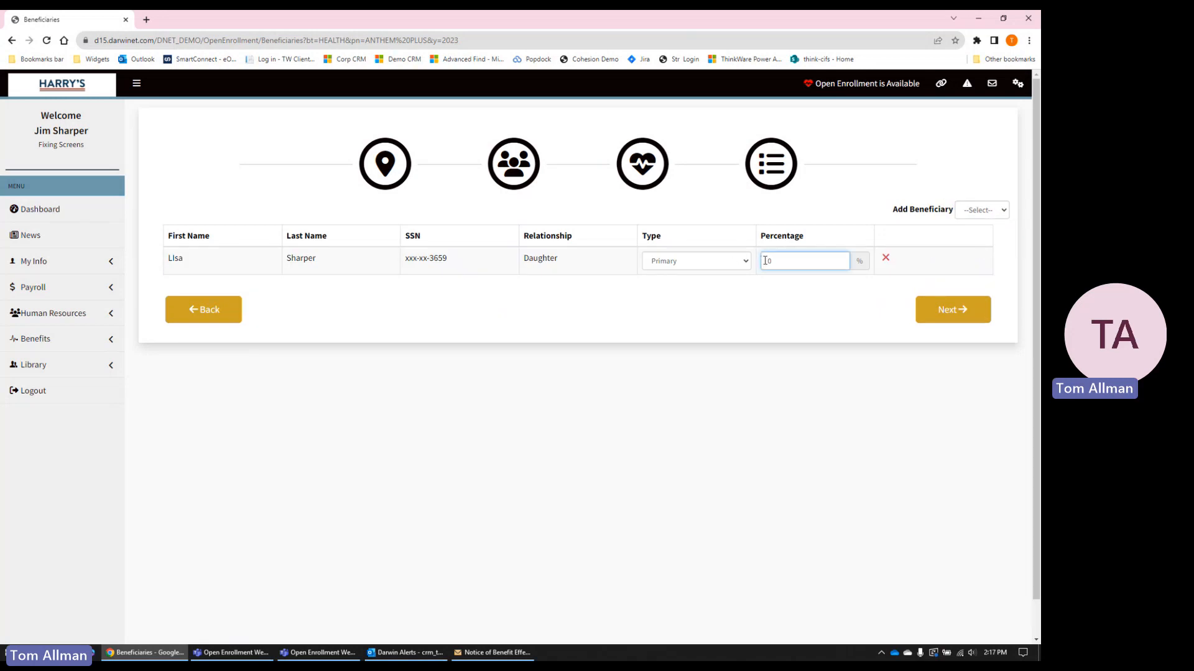
type("100")
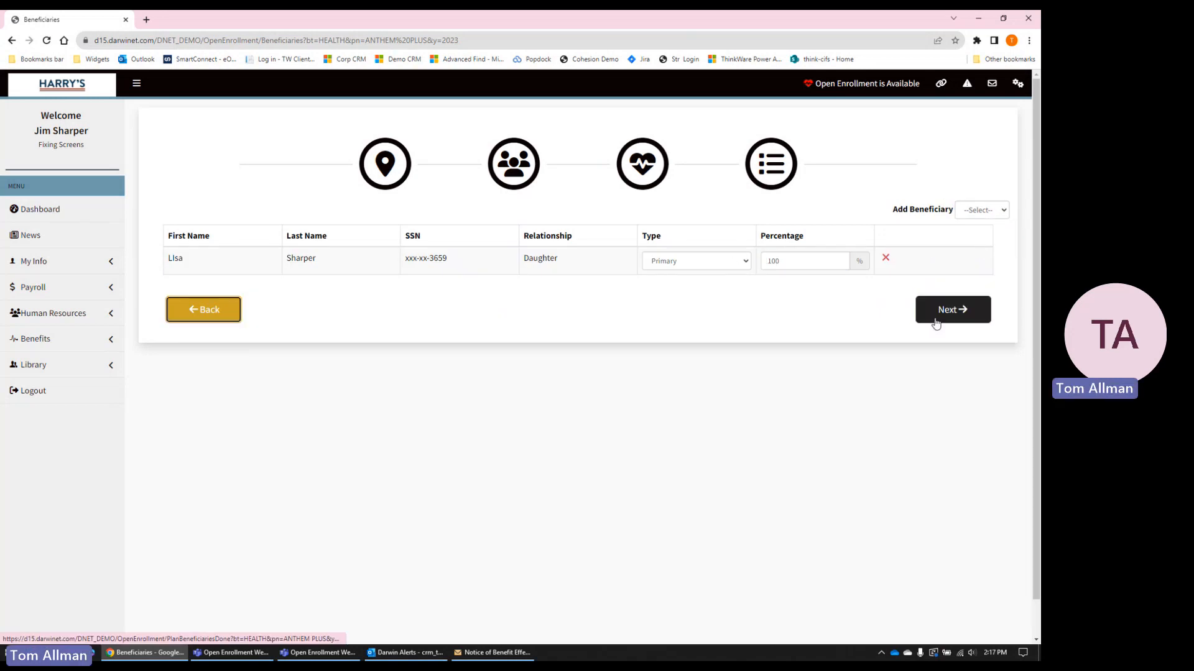
left_click(943, 321)
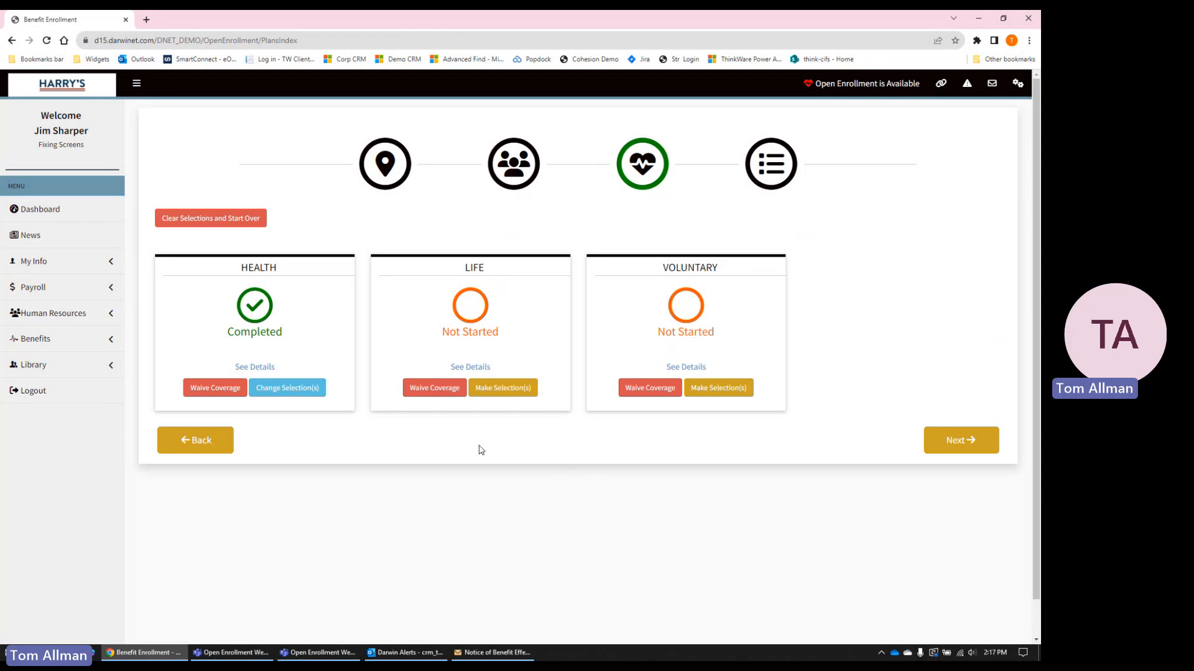
Step: Waive the LIFE coverage with the reason FAMILY (Spouse Has Coverage)
left_click(435, 388)
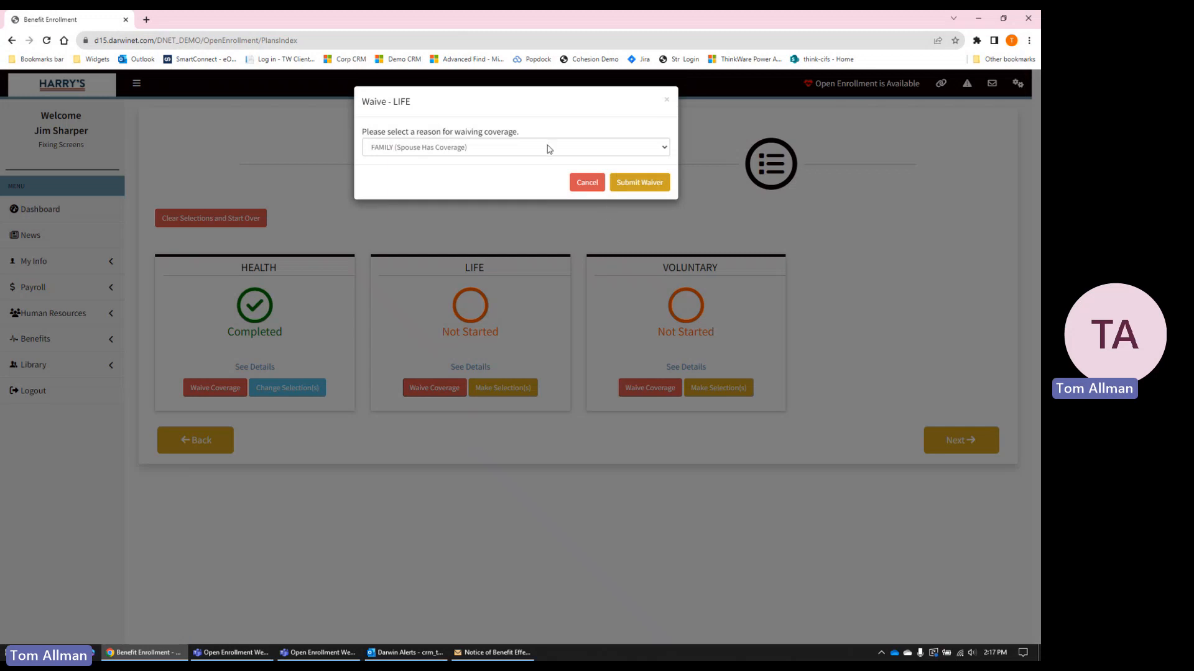
left_click(648, 182)
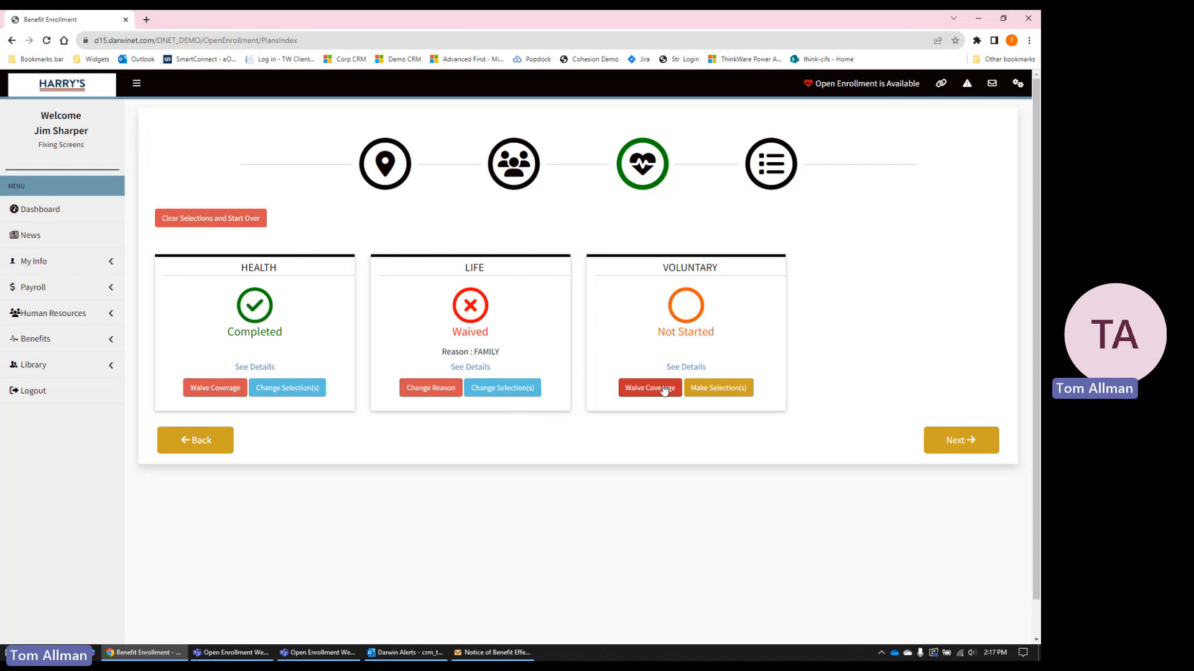
Step: Waive the VOLUNTARY coverage with the reason FAMILY (Spouse Has Coverage) and proceed to the enrollment's plan summary
left_click(650, 388)
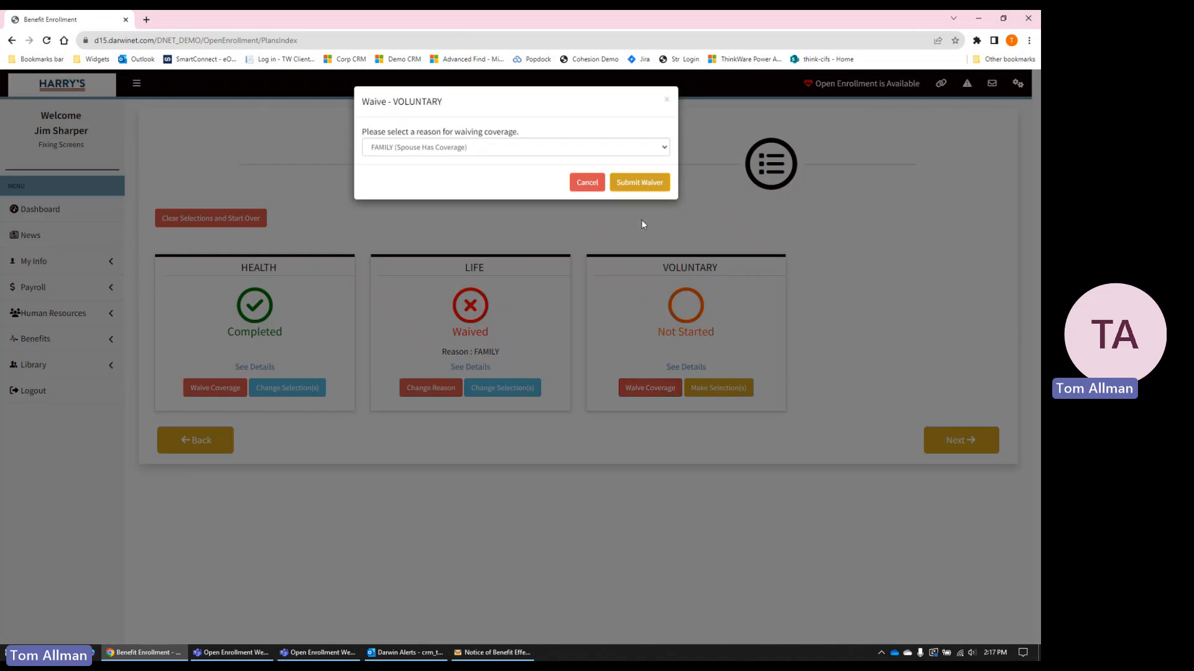
left_click(641, 183)
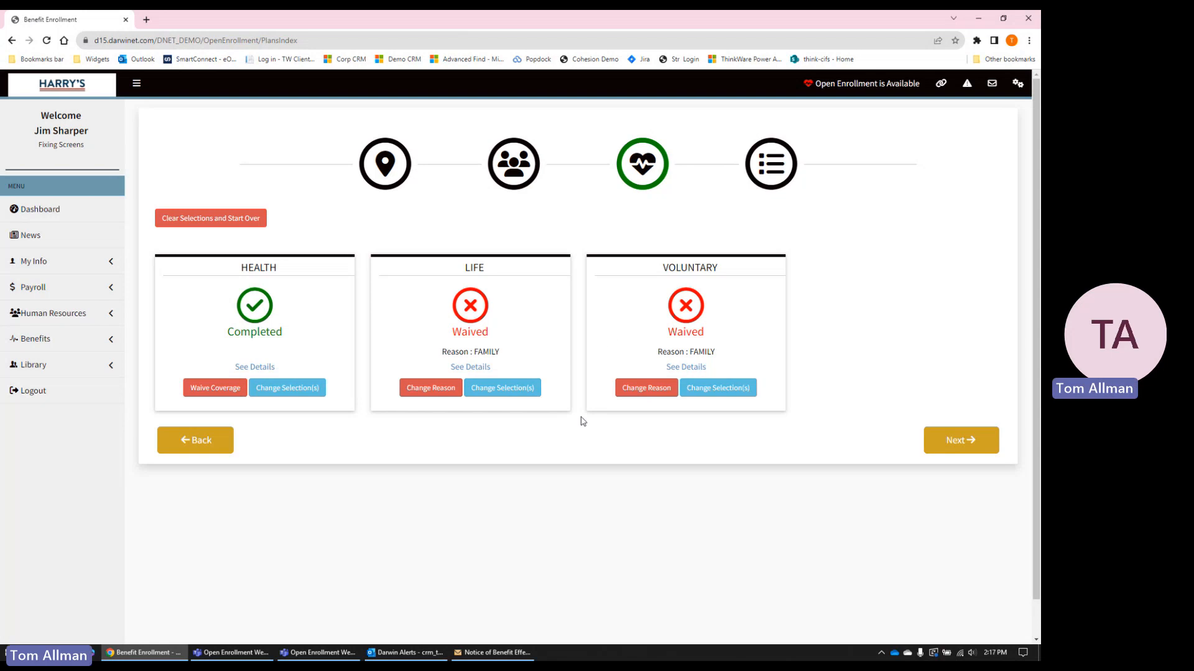
left_click(961, 443)
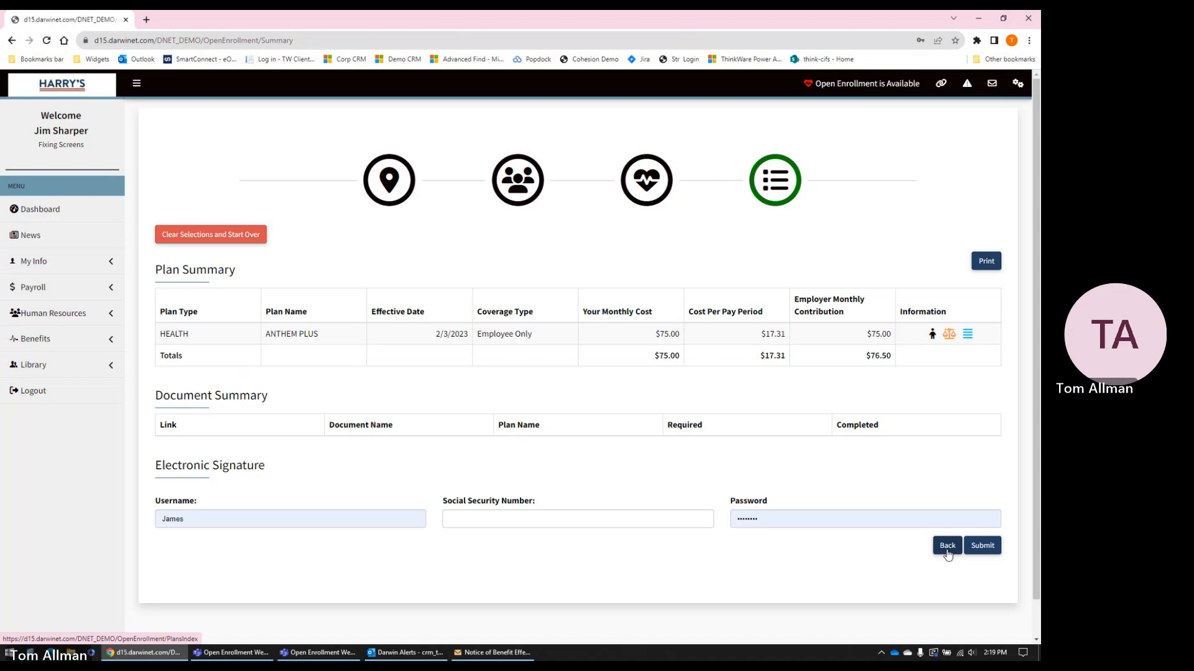
Step: Log out of the employee's account and log in to the client administrator account with the saved credentials
left_click(1018, 85)
left_click(986, 173)
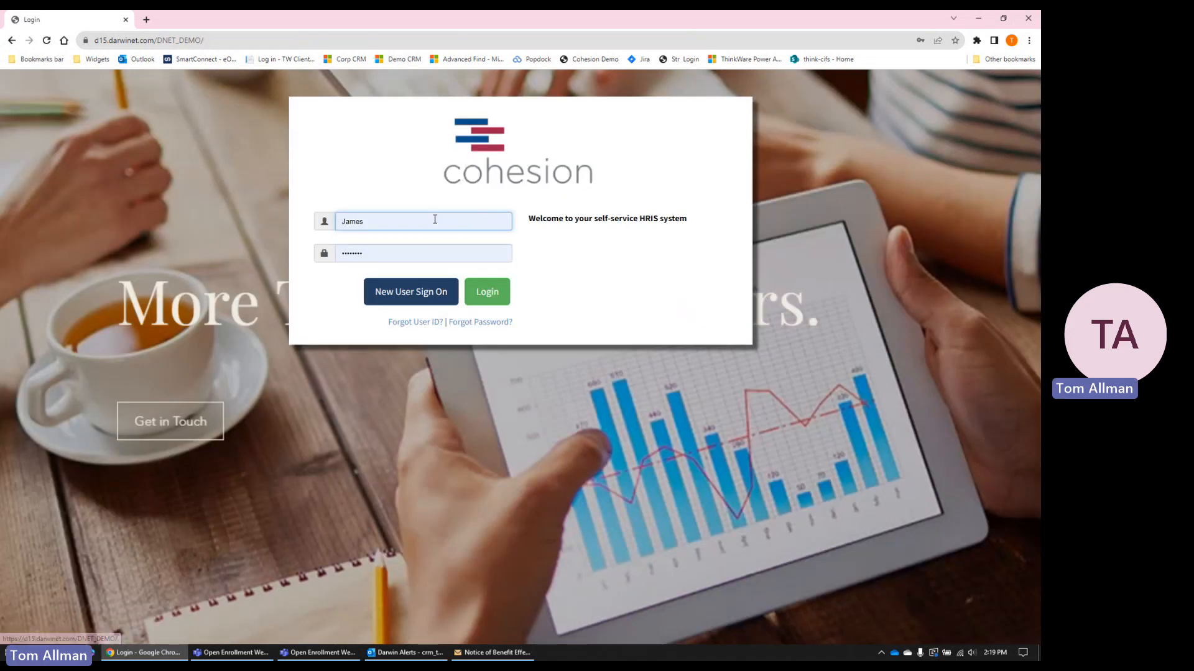
left_click(488, 292)
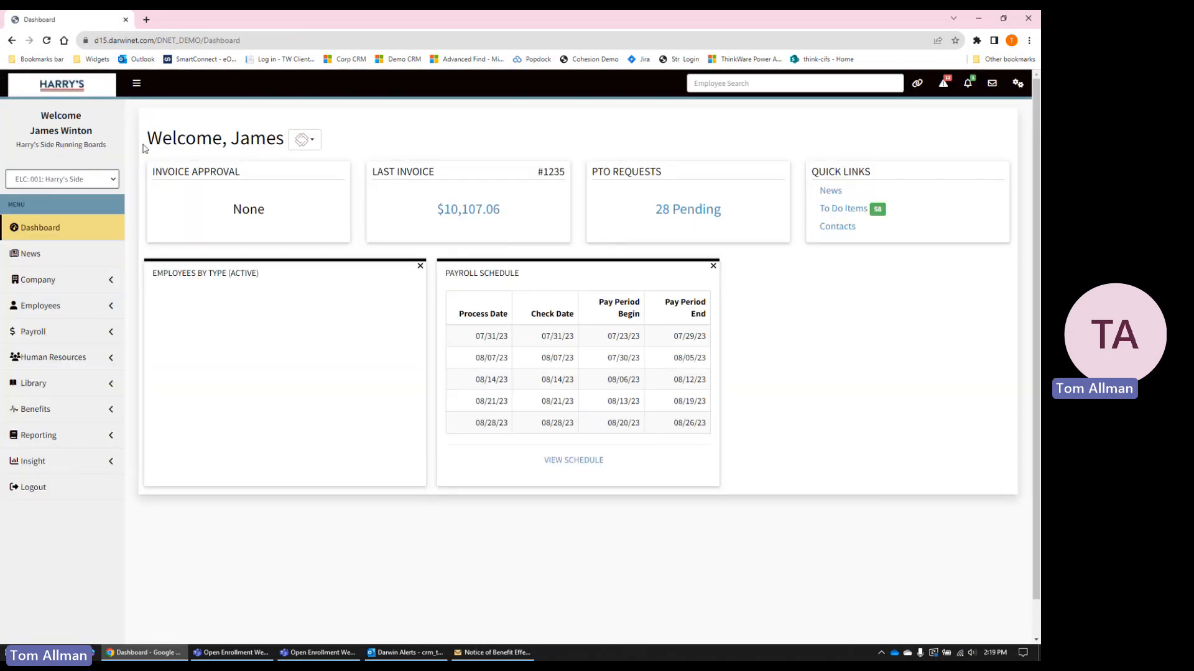
Step: Switch the active company to ELC: 027: Fixing Screens
left_click(96, 181)
left_click_drag(124, 226, 114, 324)
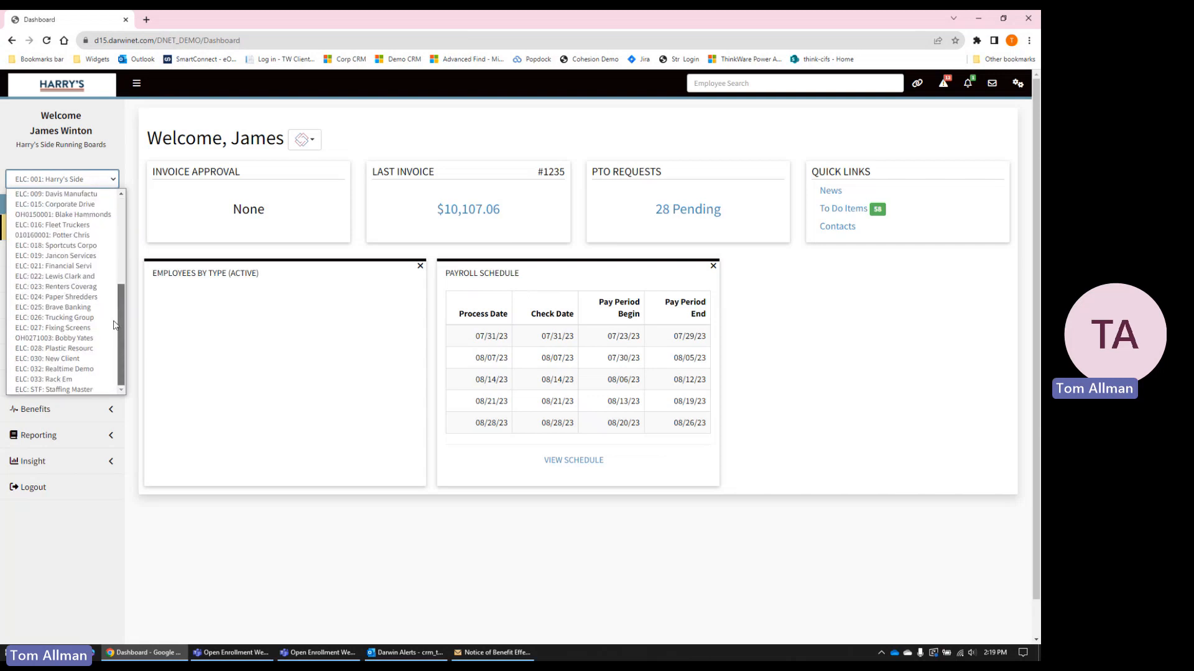
left_click(112, 327)
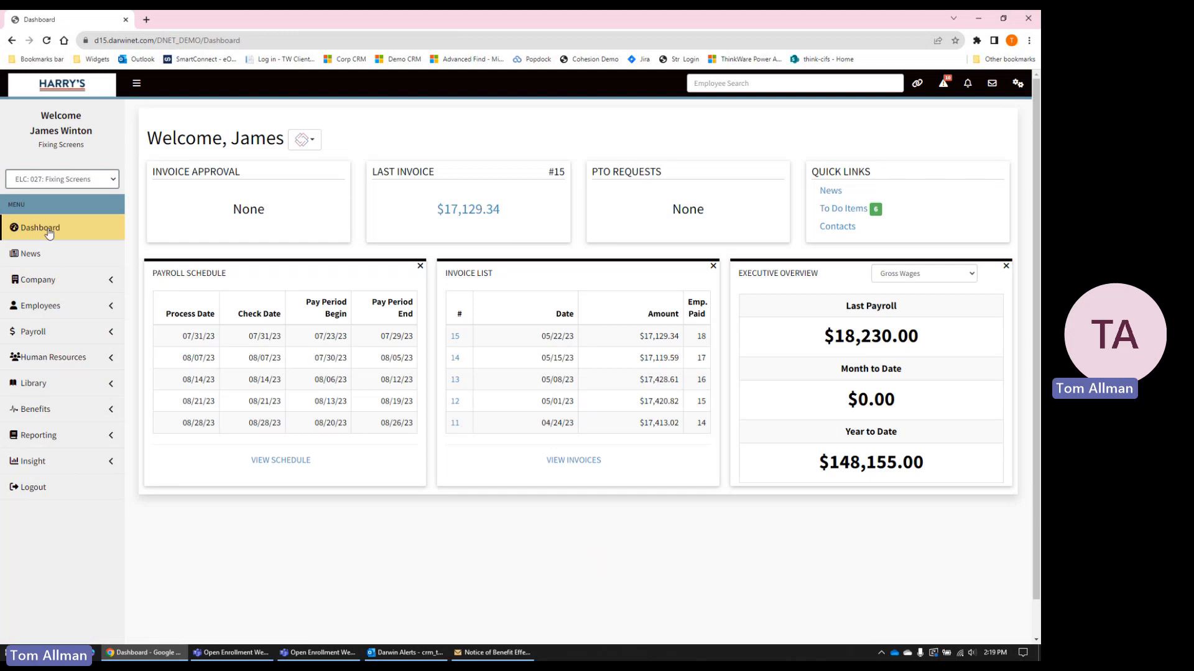
Step: Open the Open Enrollment Monitor, group the employees by Current Status and check both pages of the list
left_click(82, 411)
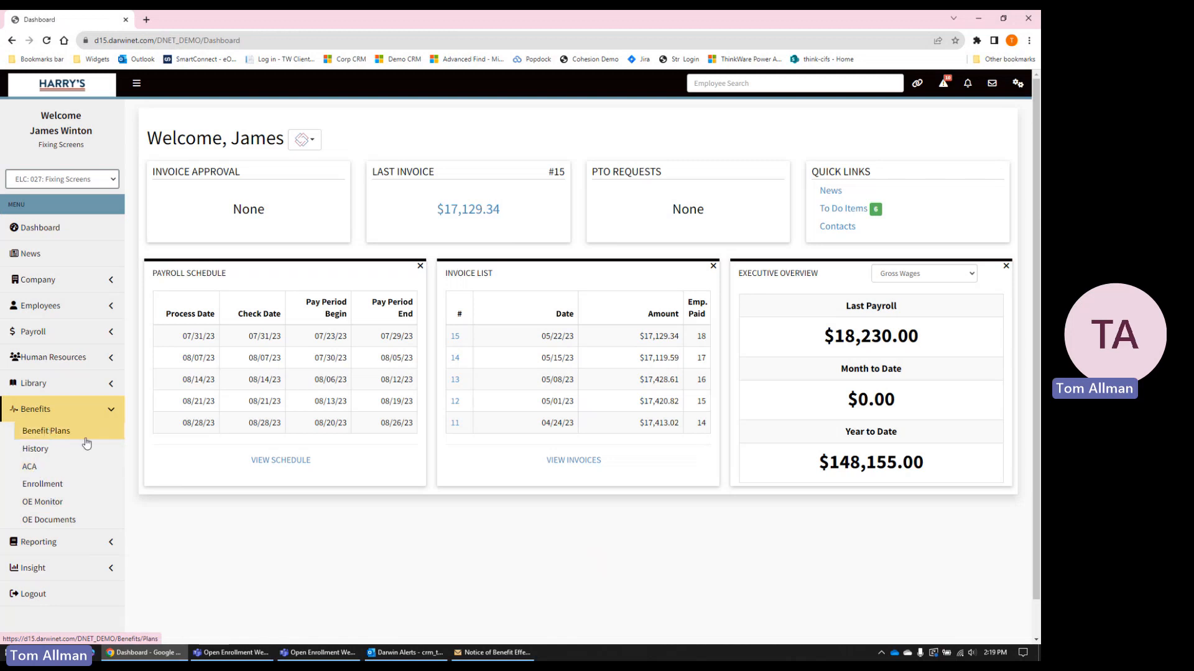
left_click(56, 507)
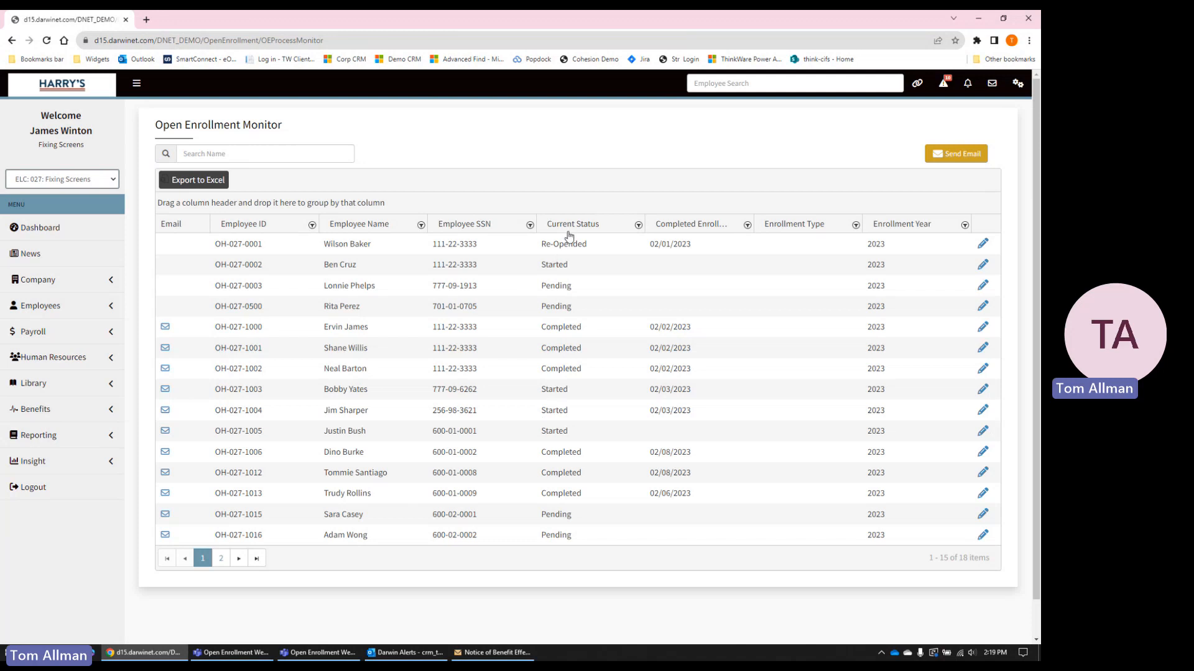
left_click_drag(562, 225, 398, 203)
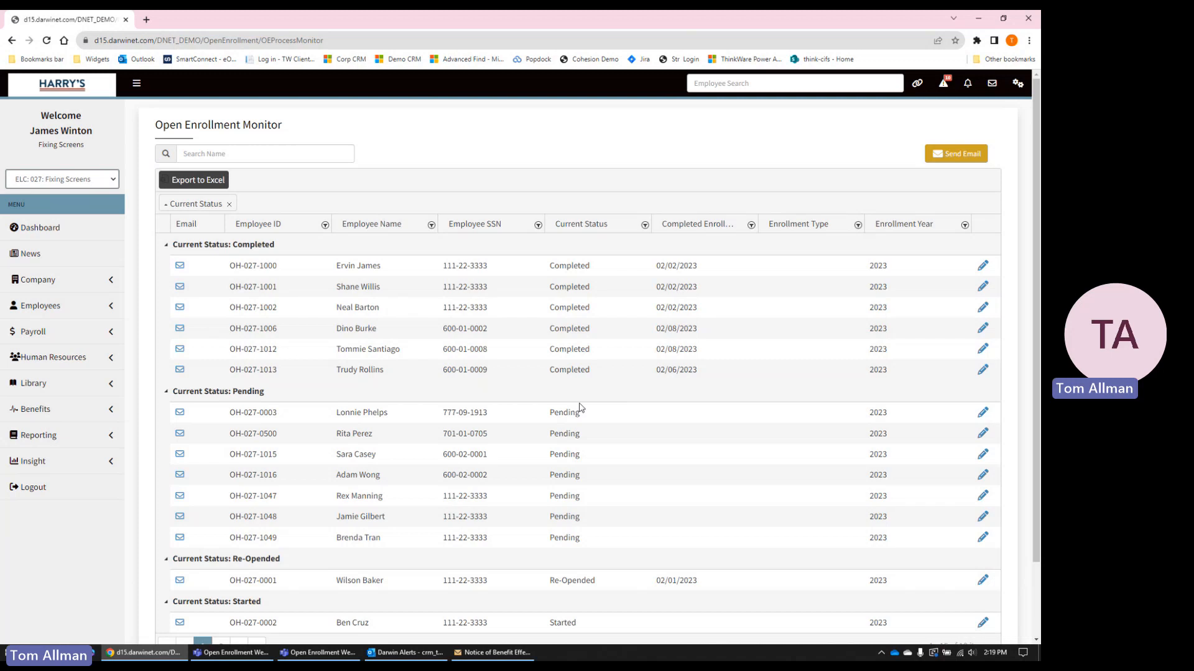
scroll(571, 431, "down", 3)
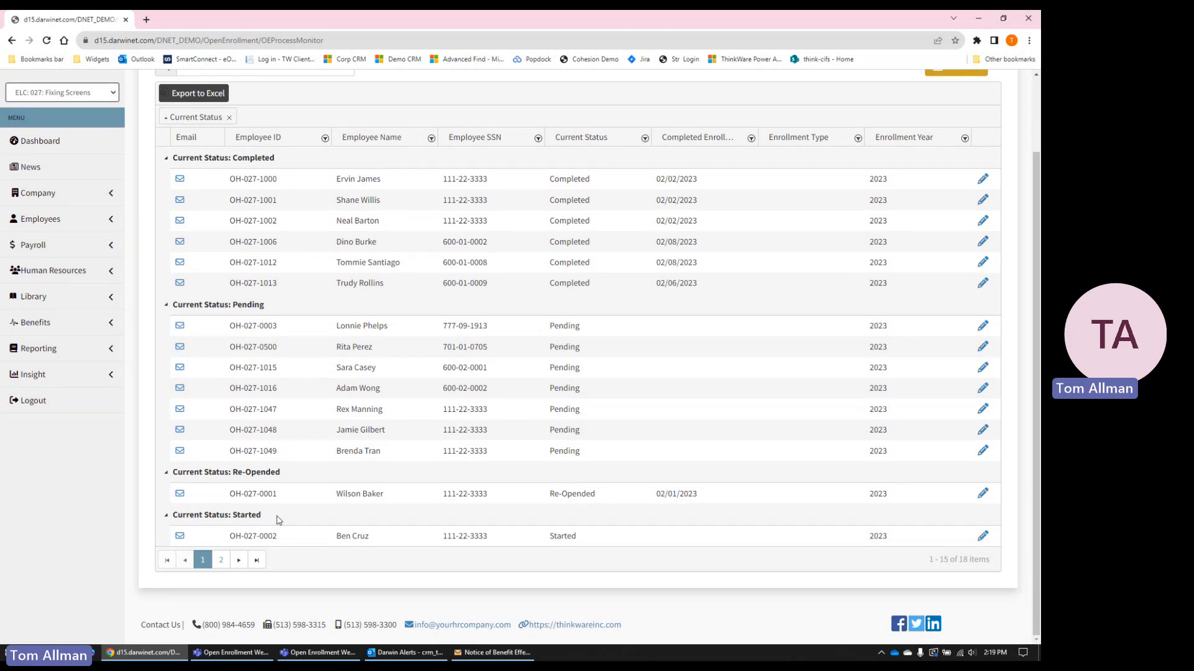
left_click(221, 560)
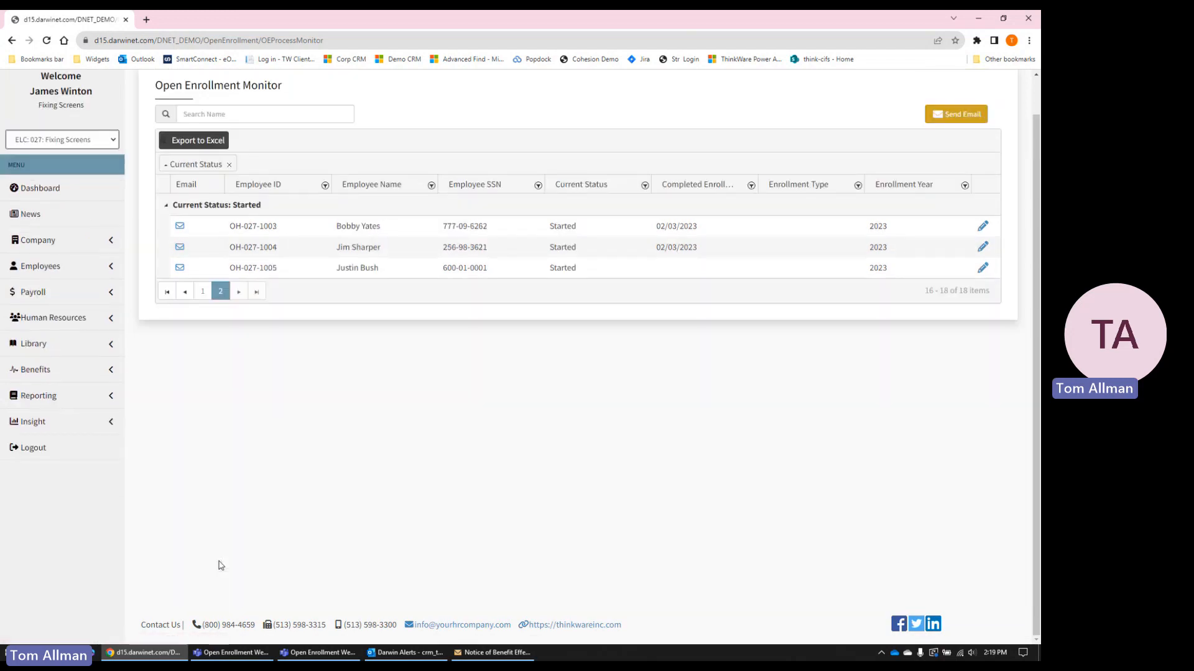
left_click(203, 293)
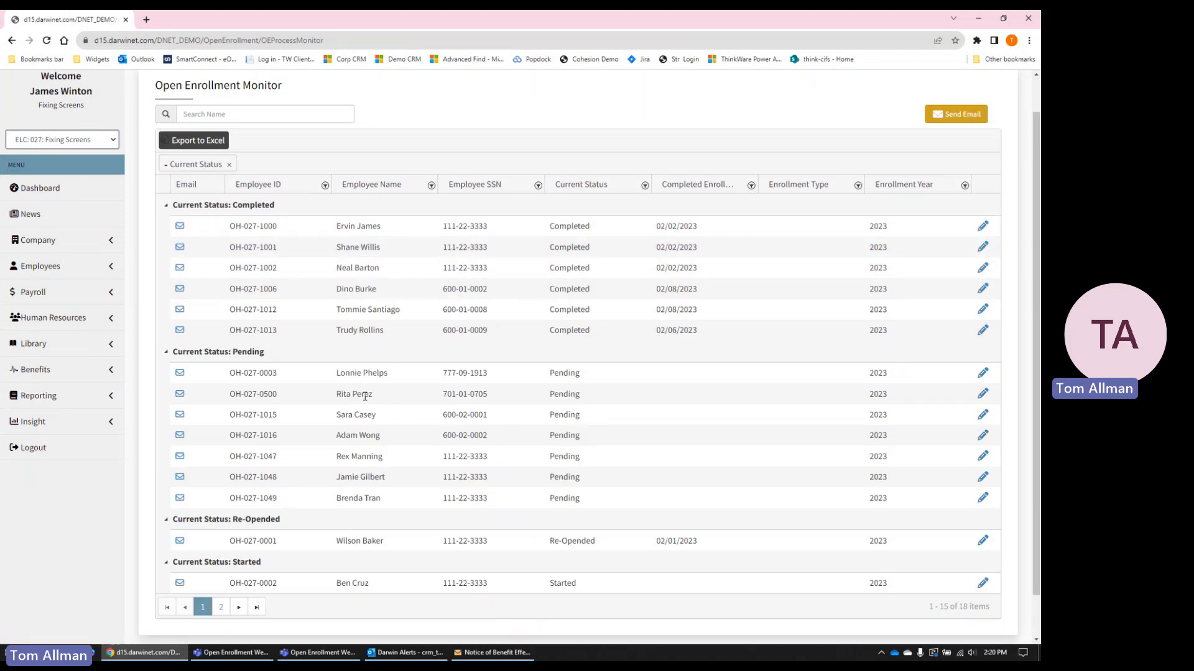
Step: Open the enrollment of the third employee in the Pending group, choosing to print documents for signature
left_click(349, 415)
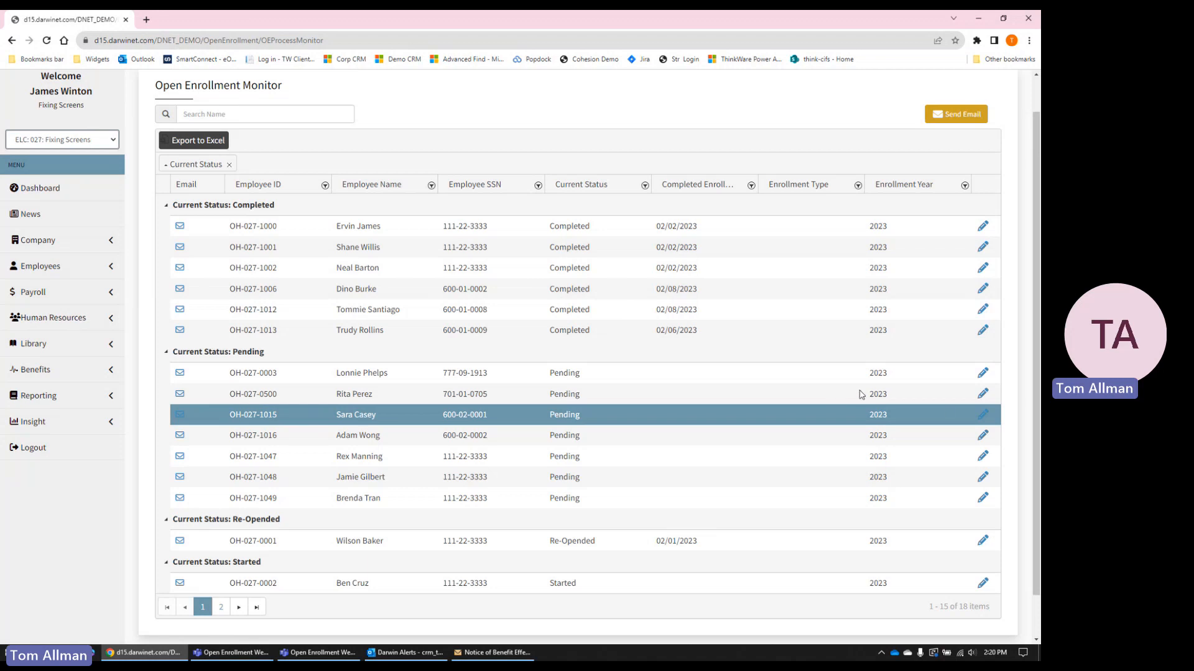
left_click(982, 415)
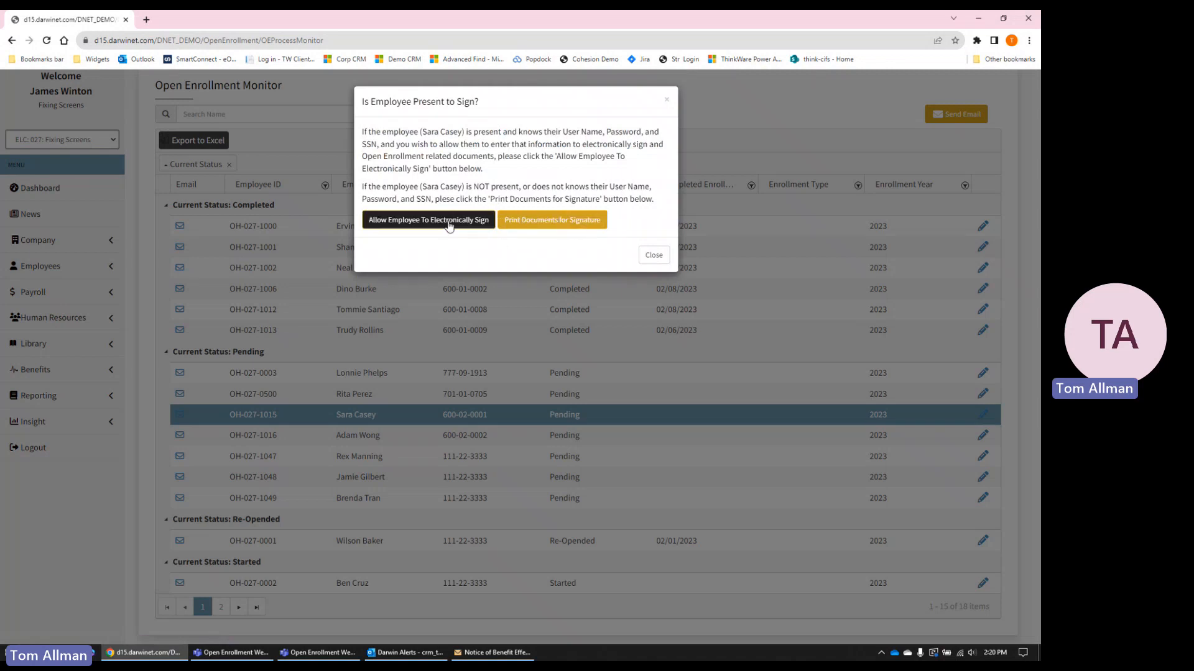
left_click(560, 221)
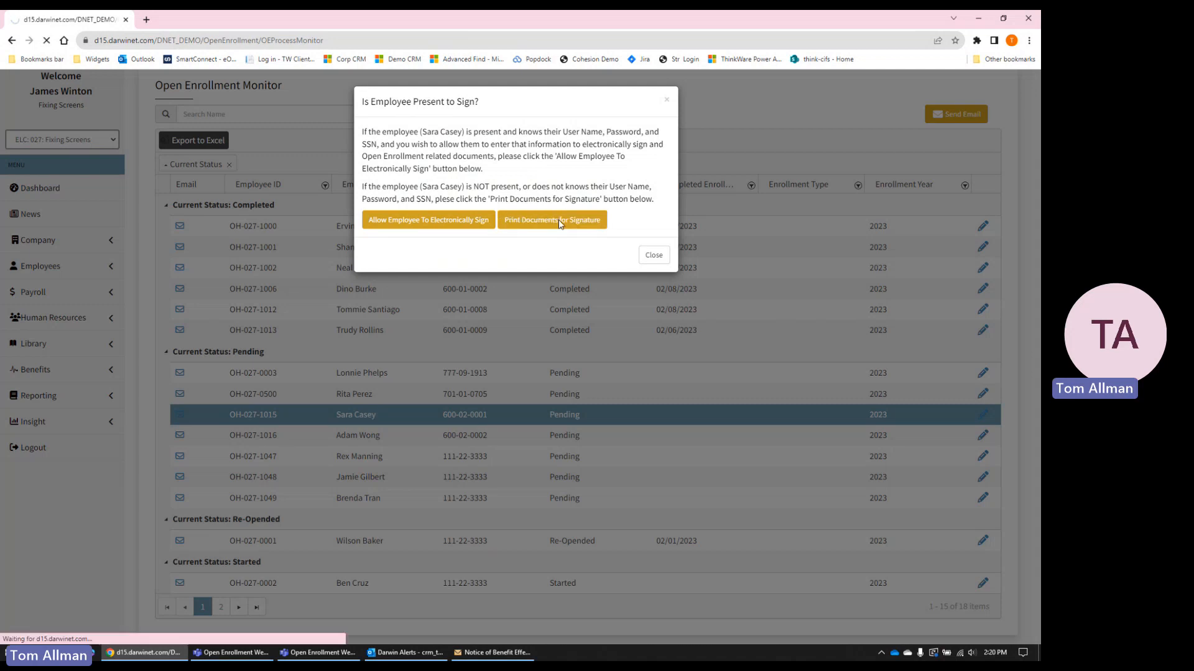
left_click(657, 199)
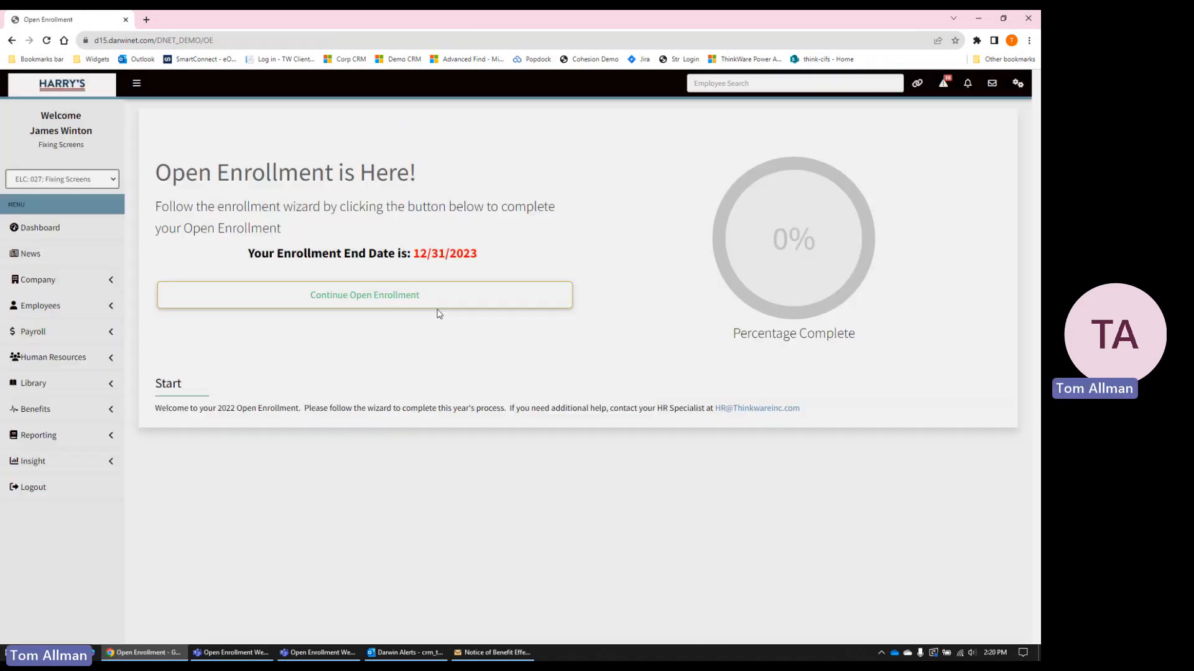
Step: Continue this employee's Open Enrollment through the Dependents page to the benefit plan selection without adding any dependents
left_click(401, 302)
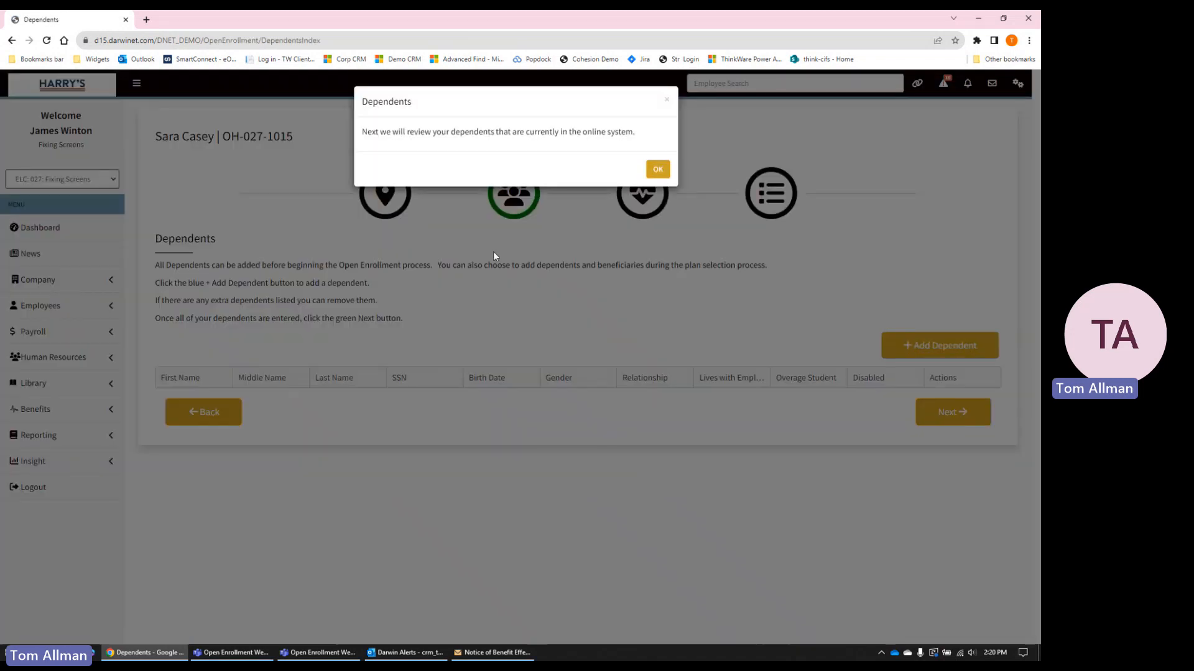
left_click(656, 172)
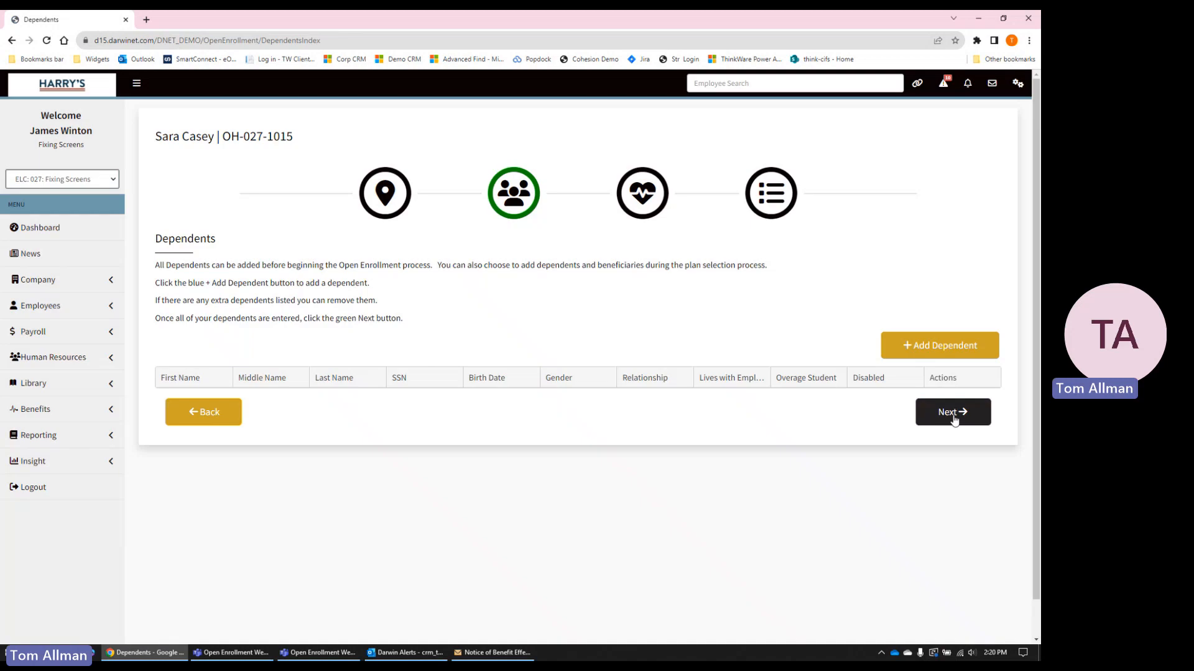
left_click(951, 412)
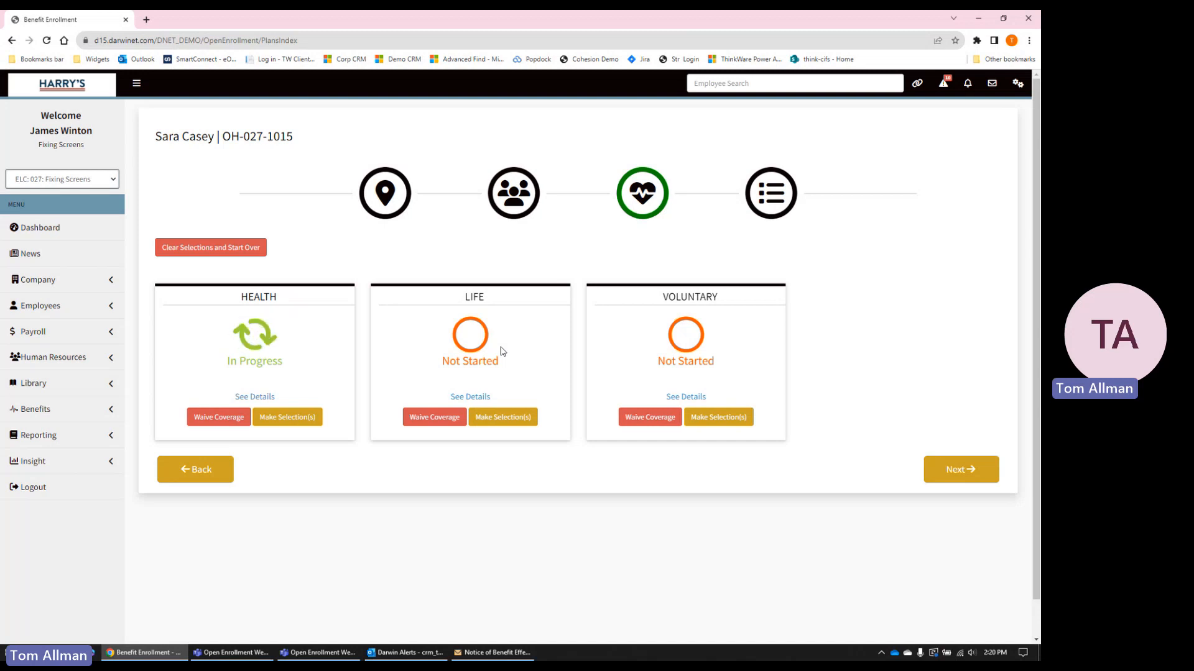
left_click(309, 654)
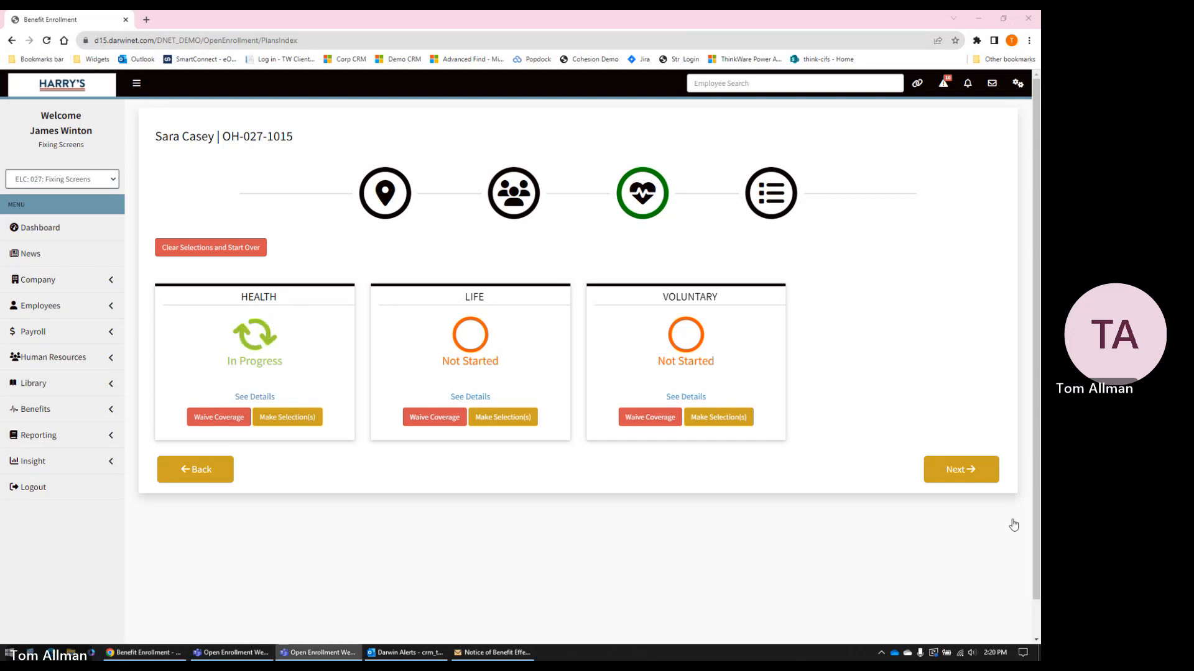